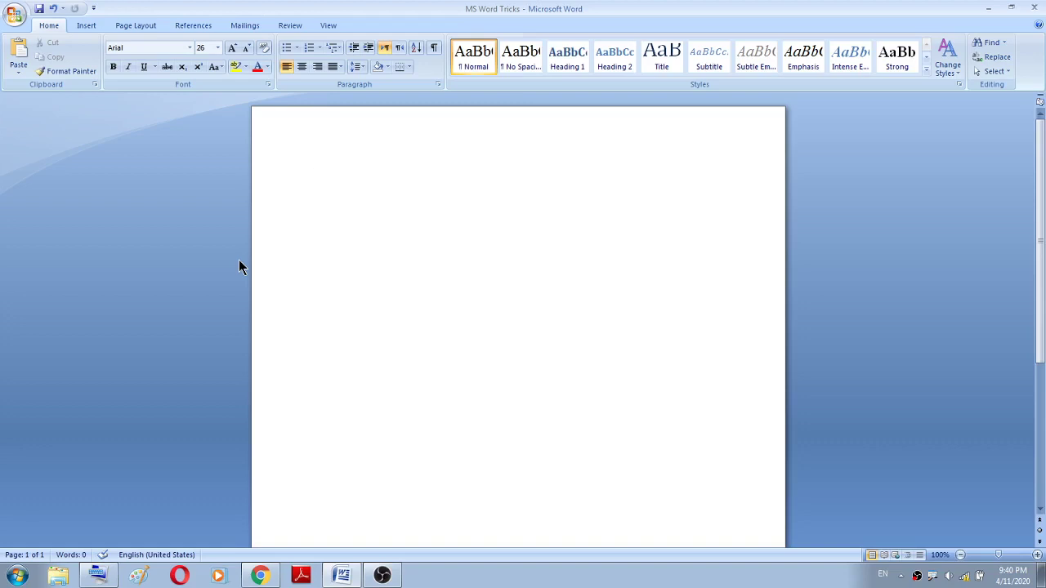
Type the title “The Knowledge Academy” in smart quotes and start the next line with 1.
{"action": "type", "text": "\""}
{"action": "type", "text": "T"}
{"action": "type", "text": "he Knowle"}
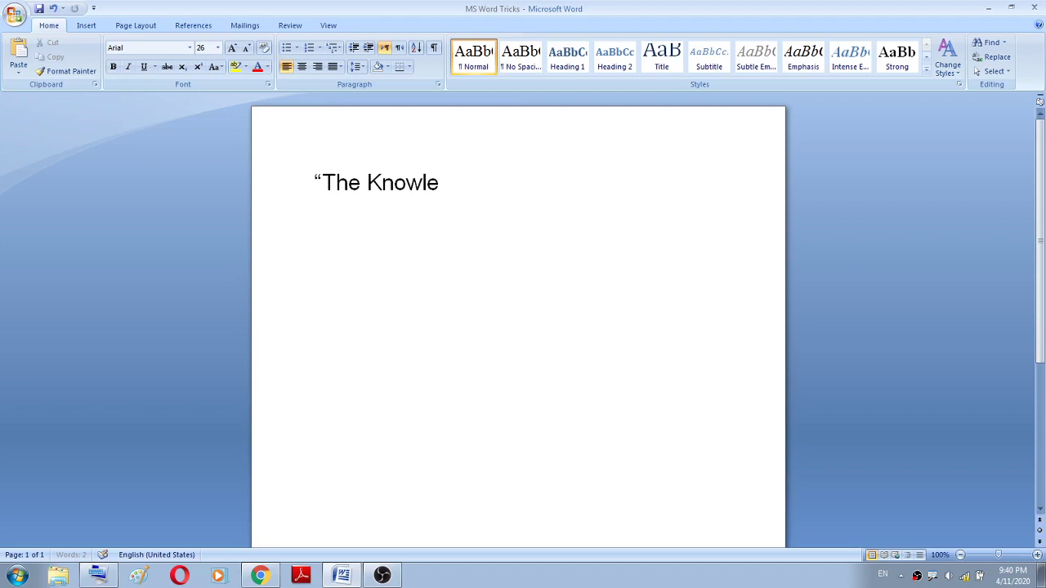
{"action": "type", "text": "dge"}
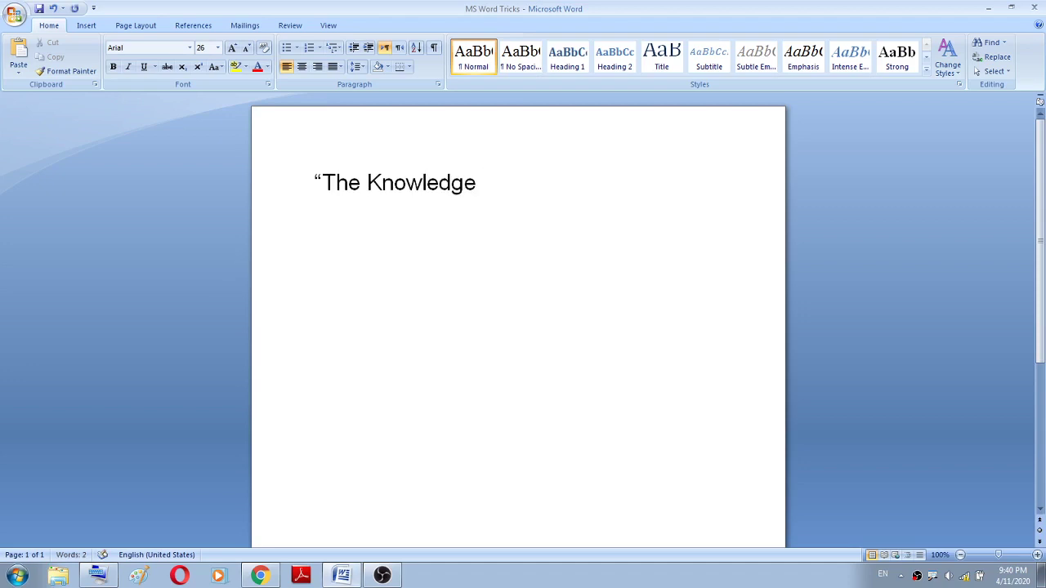
{"action": "type", "text": " Academ"}
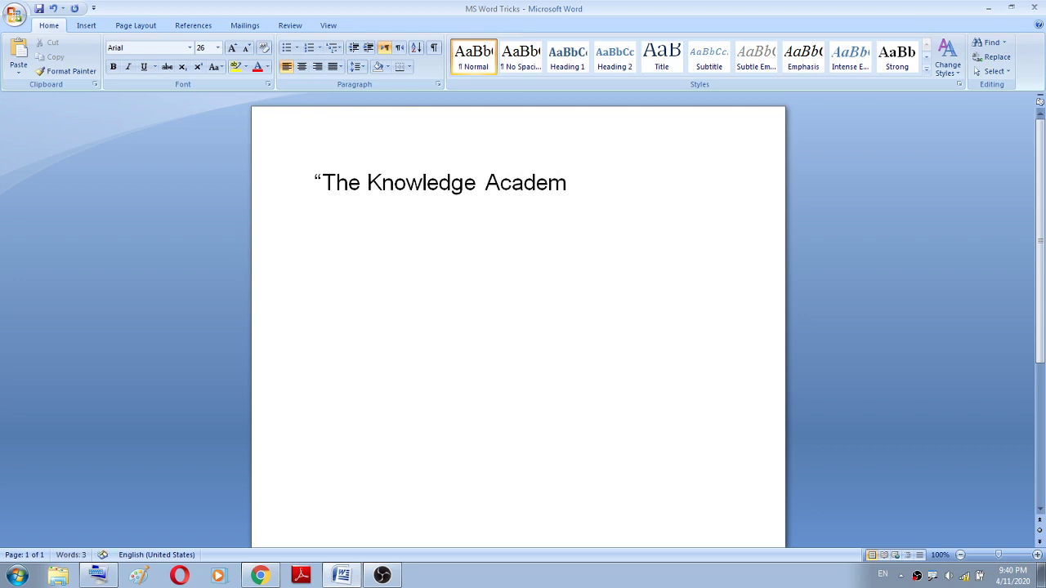
{"action": "type", "text": "y"}
{"action": "type", "text": "\""}
{"action": "key", "text": "Return"}
{"action": "type", "text": "1"}
Type the superscripted ordinals 1st 2nd 3rd and 77th 90th on two lines, leaving blank lines below.
{"action": "type", "text": "st"}
{"action": "type", "text": " 2nd "}
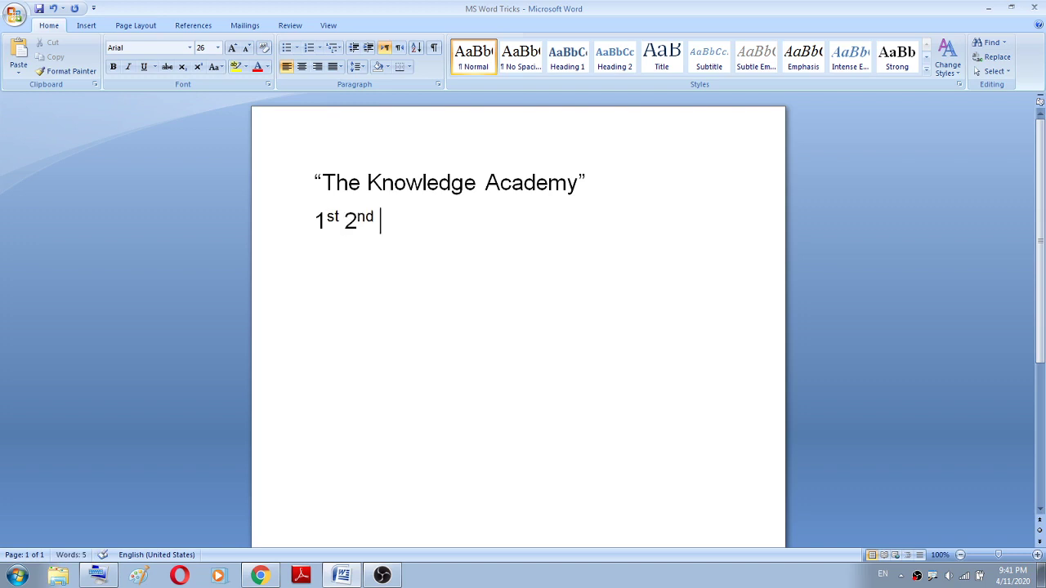
{"action": "type", "text": "3"}
{"action": "type", "text": "rd"}
{"action": "key", "text": "Return"}
{"action": "type", "text": "77th "}
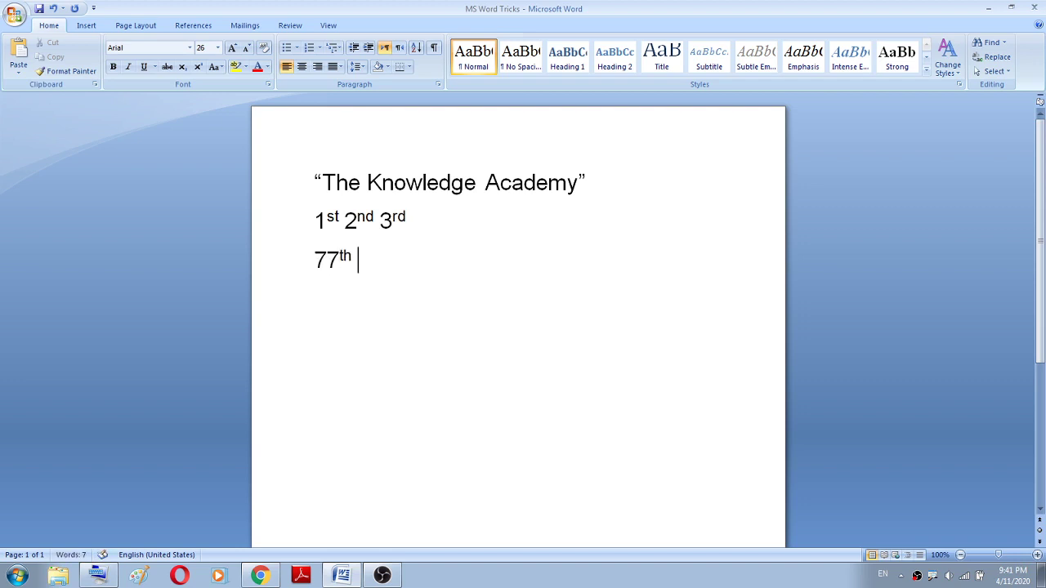
{"action": "type", "text": "90"}
{"action": "type", "text": "th"}
{"action": "key", "text": "Return"}
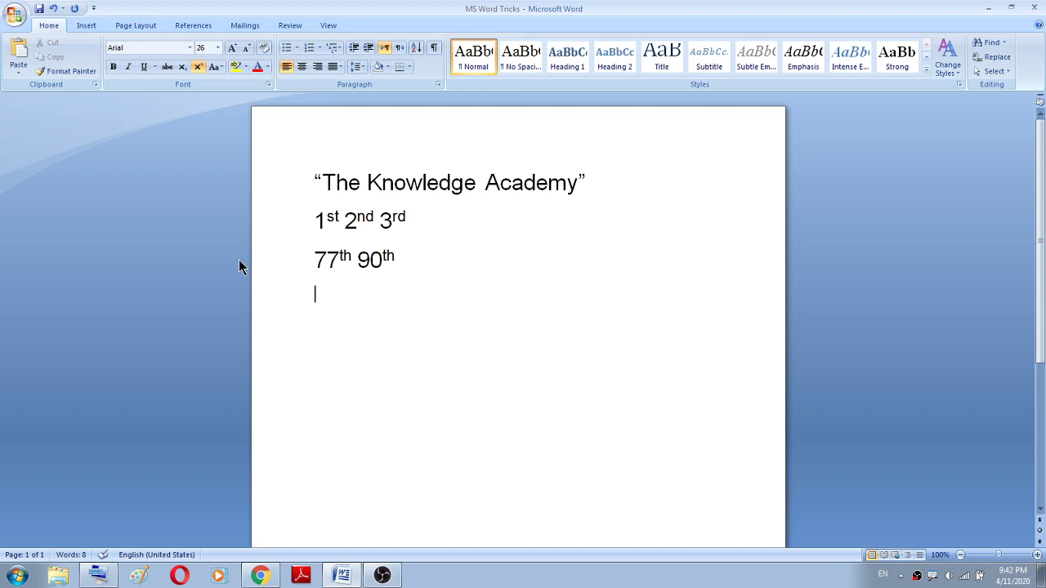
{"action": "key", "text": "Return"}
Type Long--dash so it becomes Long—dash with an em dash, then start a new line.
{"action": "type", "text": "I"}
{"action": "type", "text": "o"}
{"action": "type", "text": "ng"}
{"action": "type", "text": "--"}
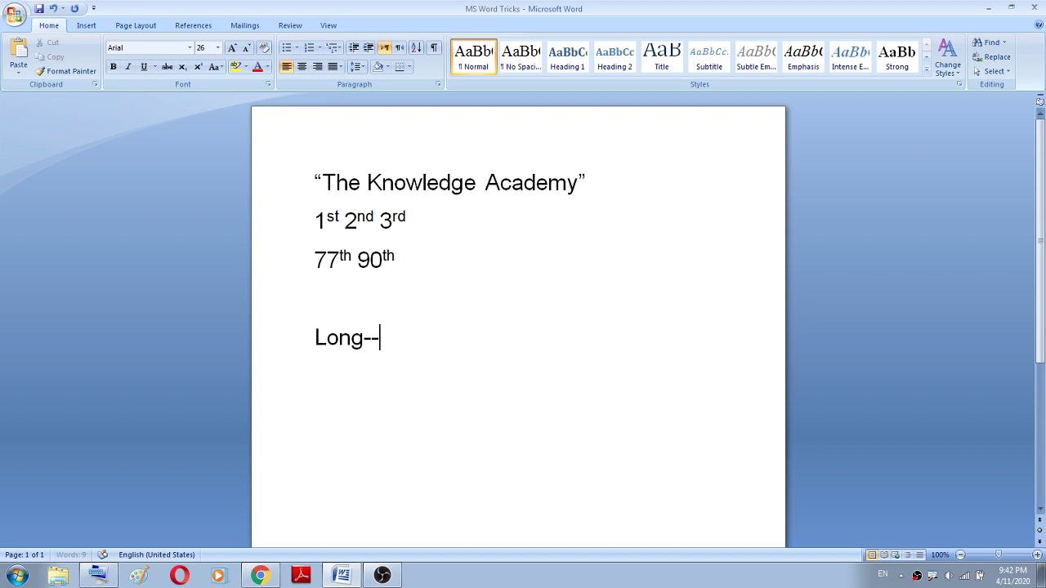
{"action": "type", "text": "da"}
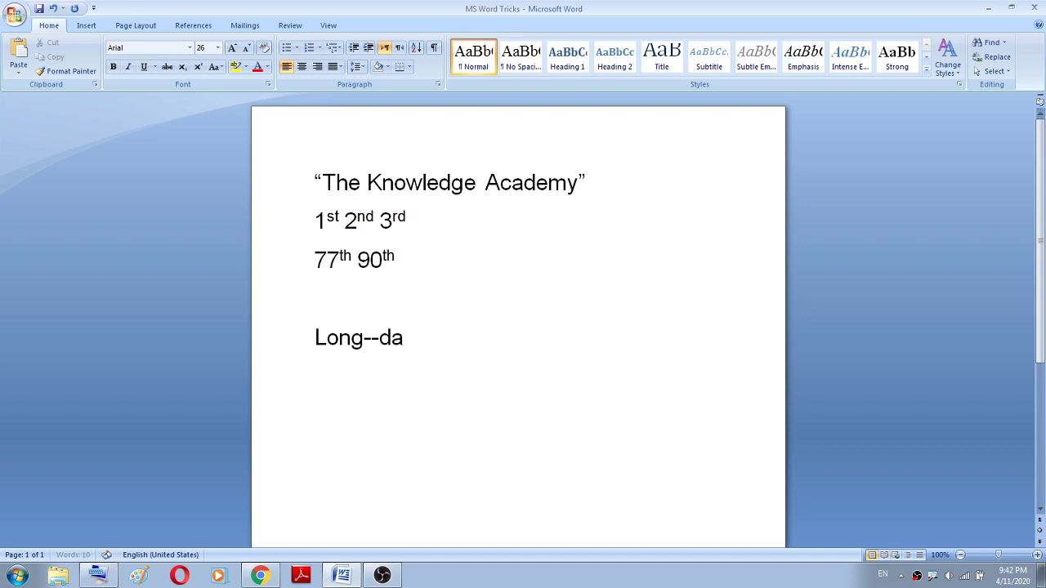
{"action": "type", "text": "sh"}
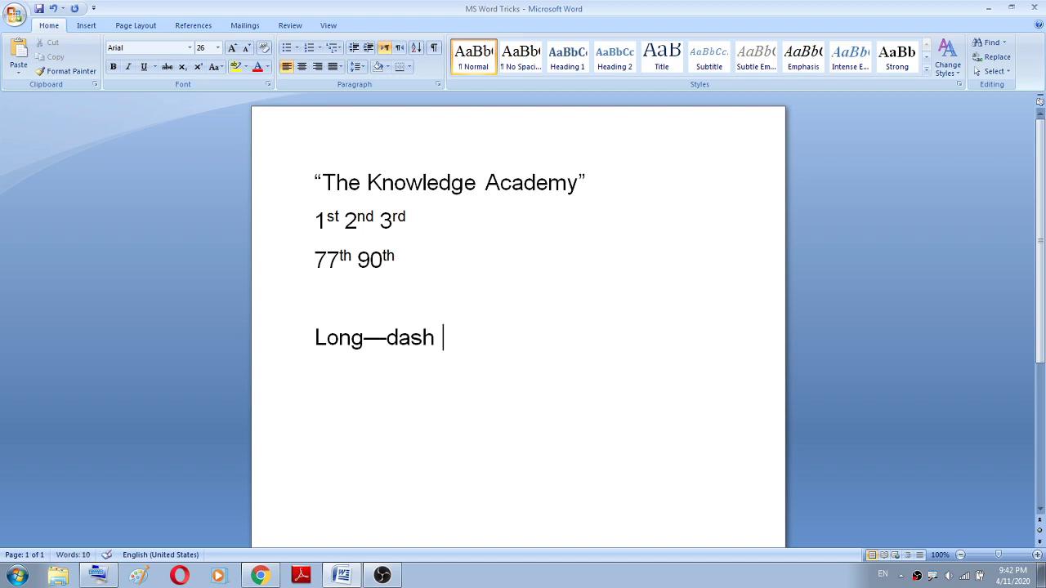
{"action": "key", "text": "Return"}
Type *subscribe* and _share_ on separate lines so they become bold Subscribe and italic Share.
{"action": "type", "text": "*"}
{"action": "type", "text": "s"}
{"action": "type", "text": "ubscrib"}
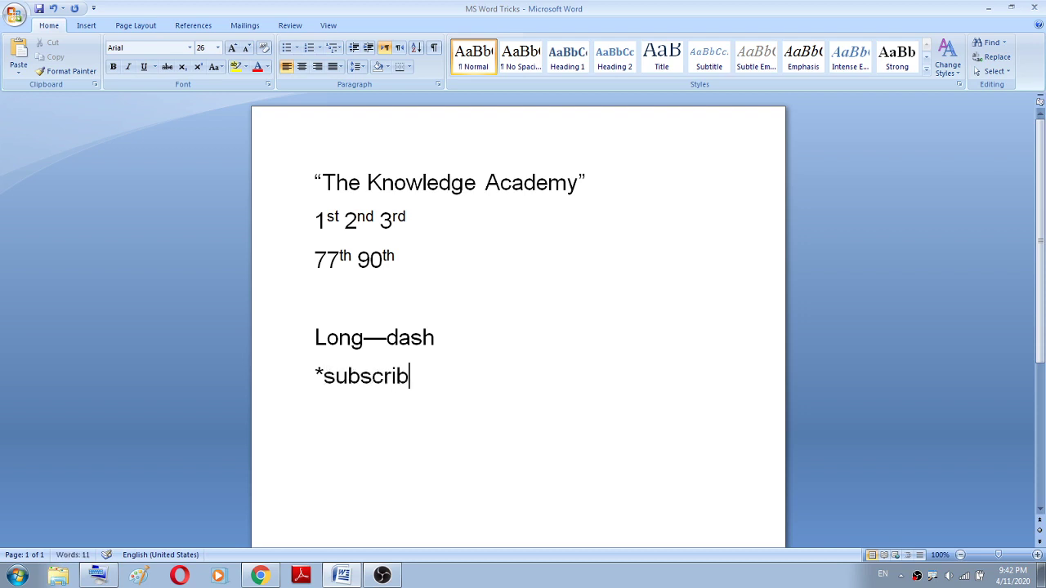
{"action": "type", "text": "e"}
{"action": "type", "text": "*"}
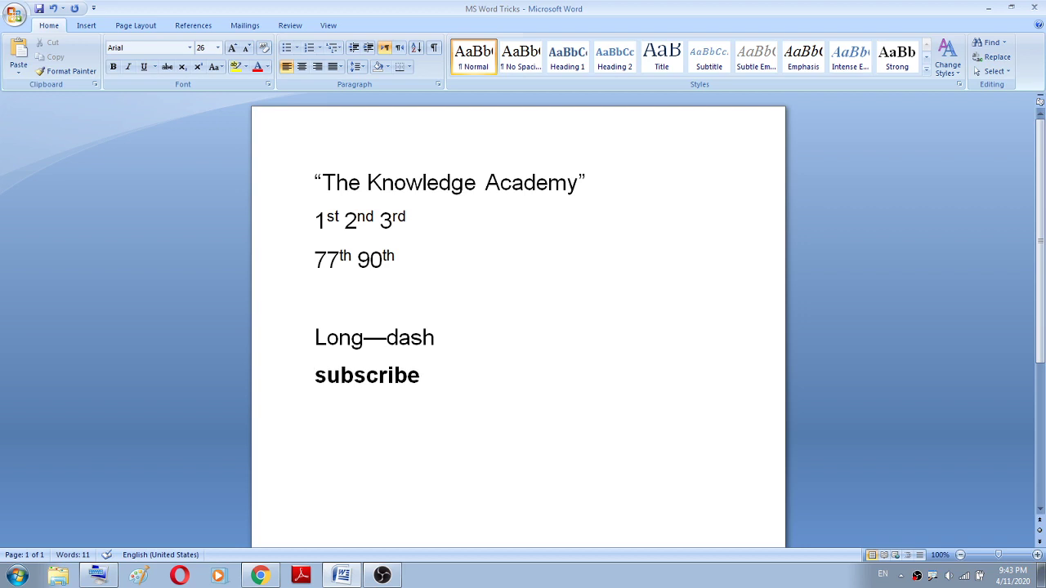
{"action": "key", "text": "Return"}
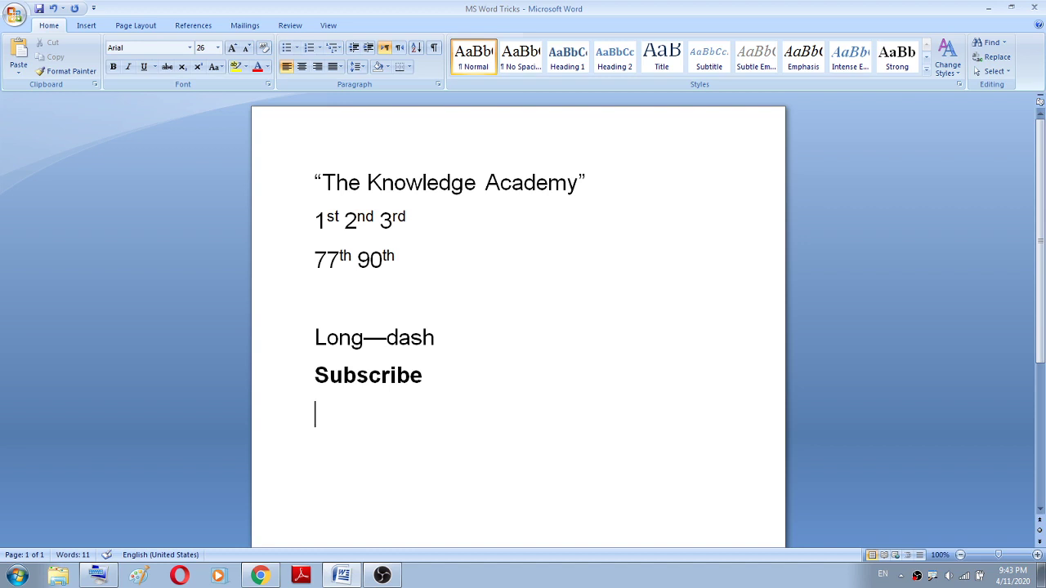
{"action": "type", "text": "_"}
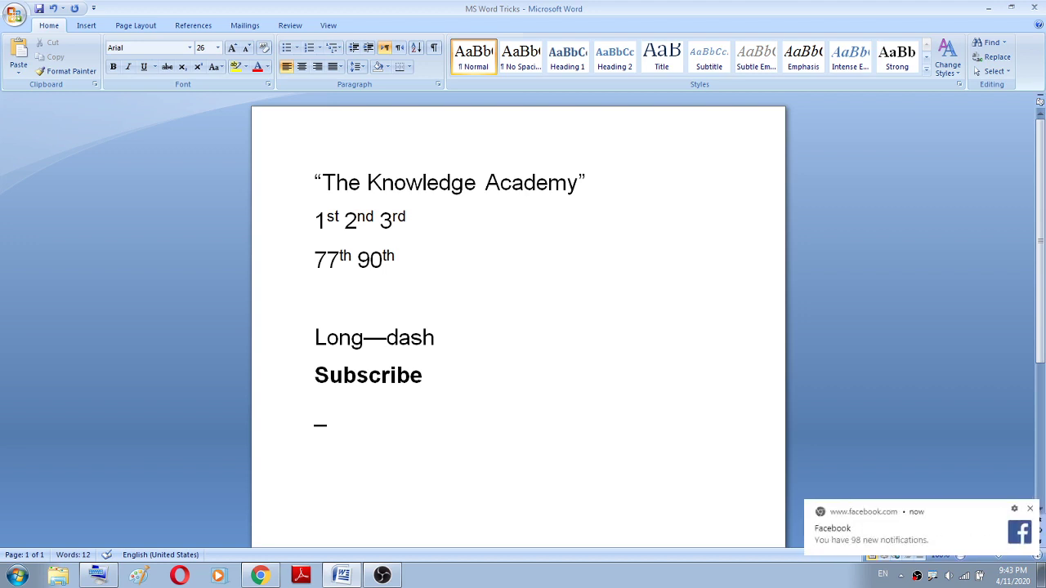
{"action": "type", "text": "share"}
{"action": "type", "text": "_"}
{"action": "key", "text": "Return"}
Dismiss the notification popup and add a BULLETS heading line after a blank line.
{"action": "left_click", "coordinate": [1028, 510]}
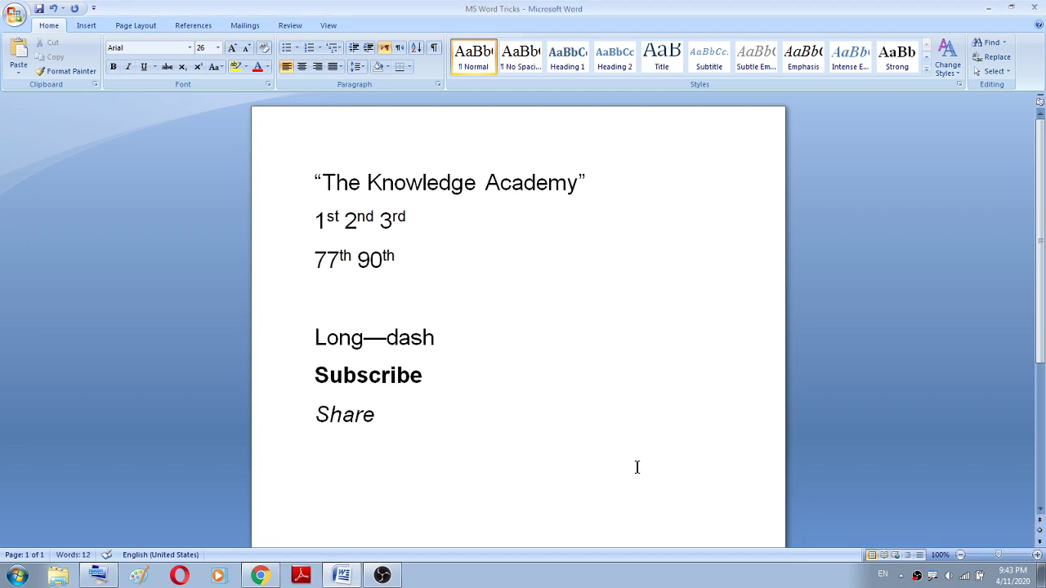
{"action": "key", "text": "Return"}
{"action": "type", "text": "BULLETS"}
{"action": "key", "text": "Return"}
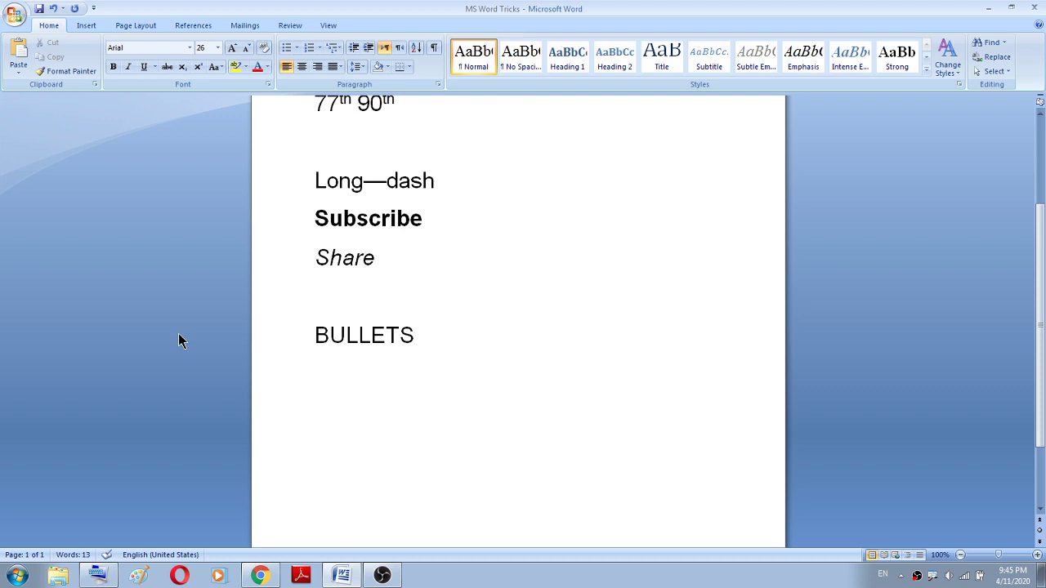
Build a bulleted list of Saturday, Sunday and Monday from '* saturday', ending it after Monday.
{"action": "type", "text": "*"}
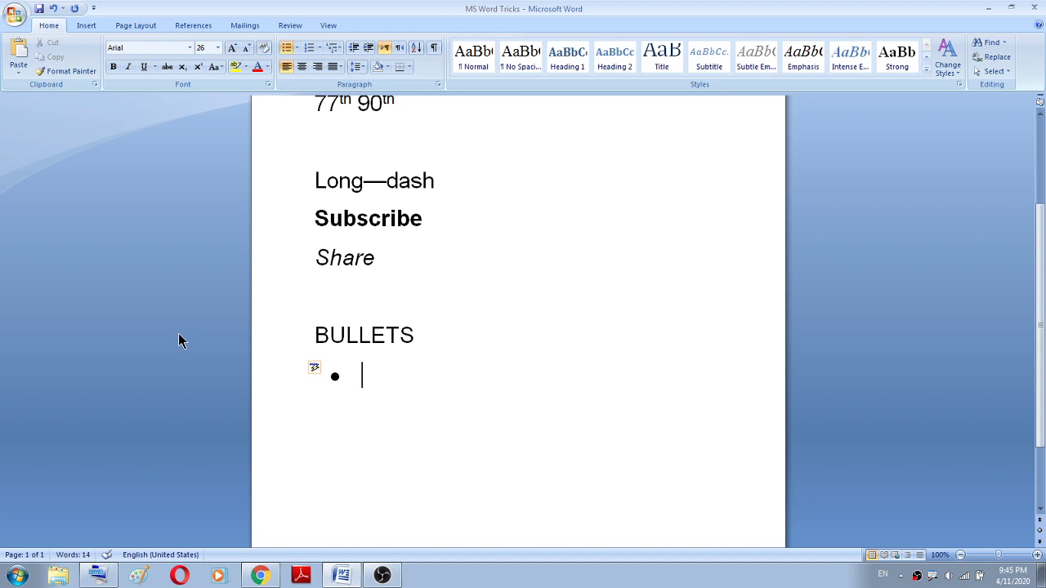
{"action": "type", "text": " s"}
{"action": "type", "text": "at"}
{"action": "type", "text": "urday"}
{"action": "key", "text": "Return"}
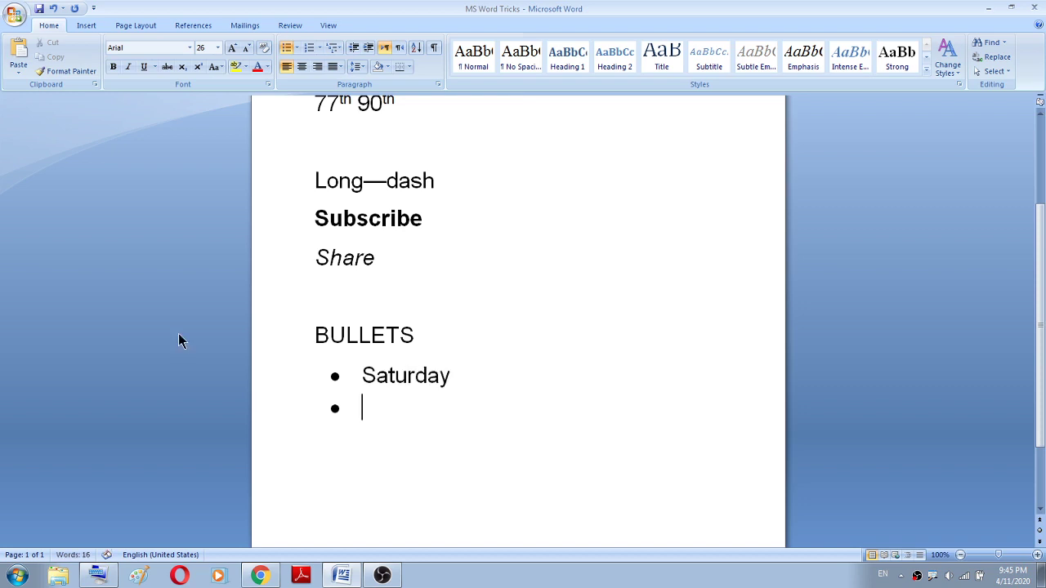
{"action": "type", "text": "sunda"}
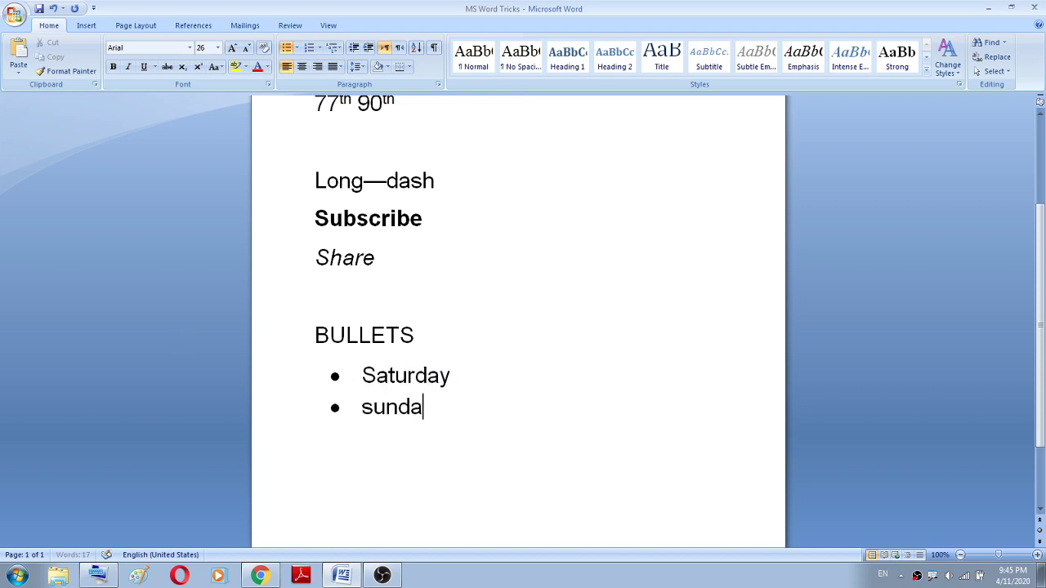
{"action": "type", "text": "y"}
{"action": "key", "text": "Return"}
{"action": "type", "text": "mo"}
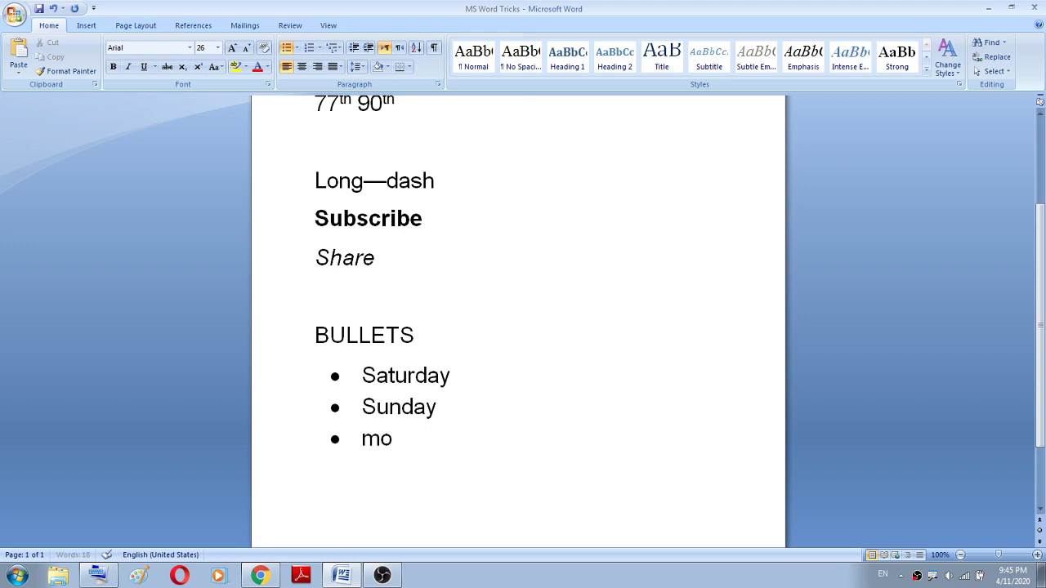
{"action": "type", "text": "nday"}
{"action": "key", "text": "Return"}
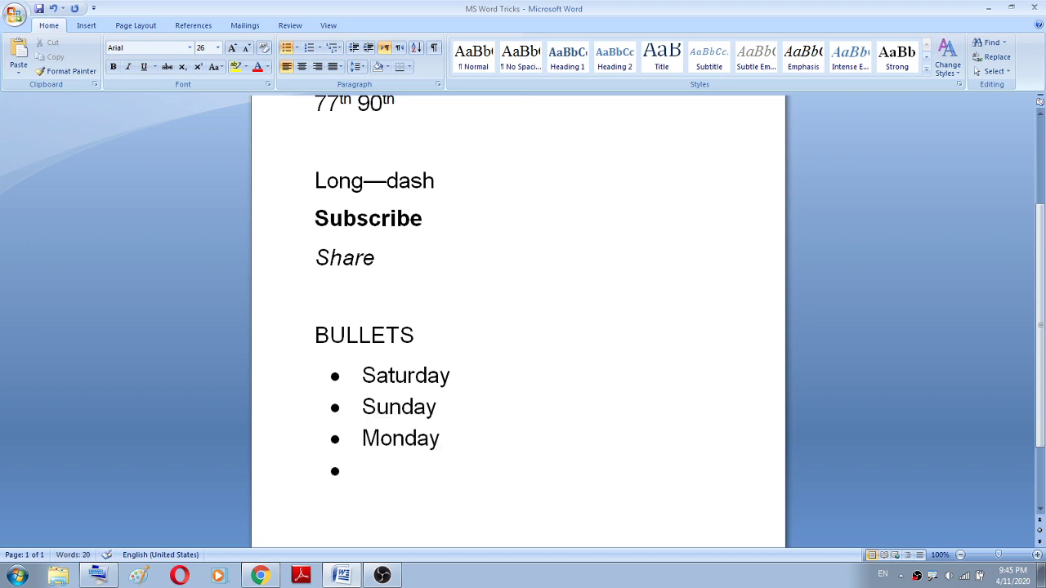
{"action": "key", "text": "Return"}
{"action": "key", "text": "Return"}
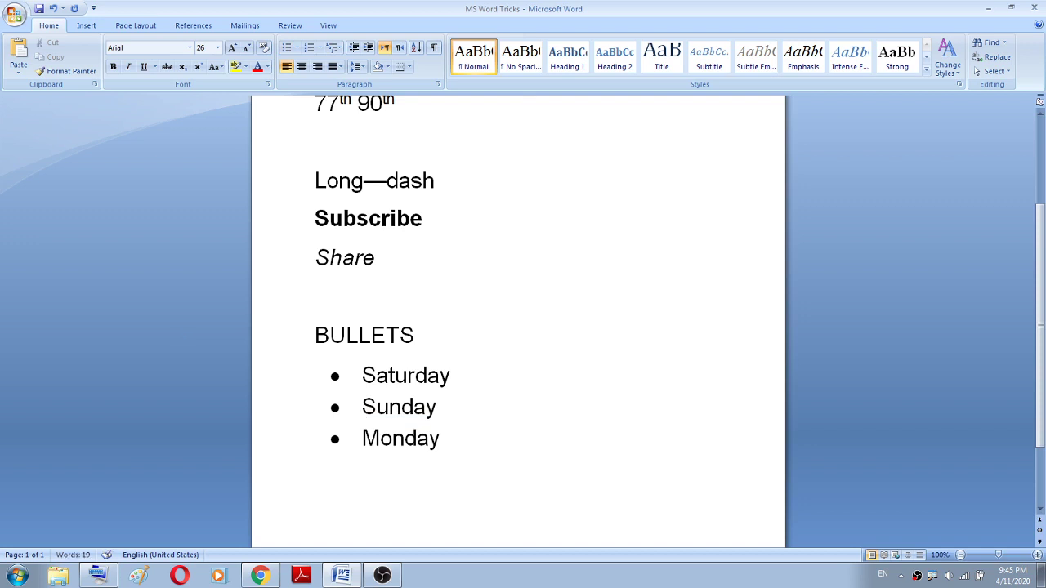
Build a dash list of Red, Green and Yellow, then end it with a blank line below.
{"action": "type", "text": "-"}
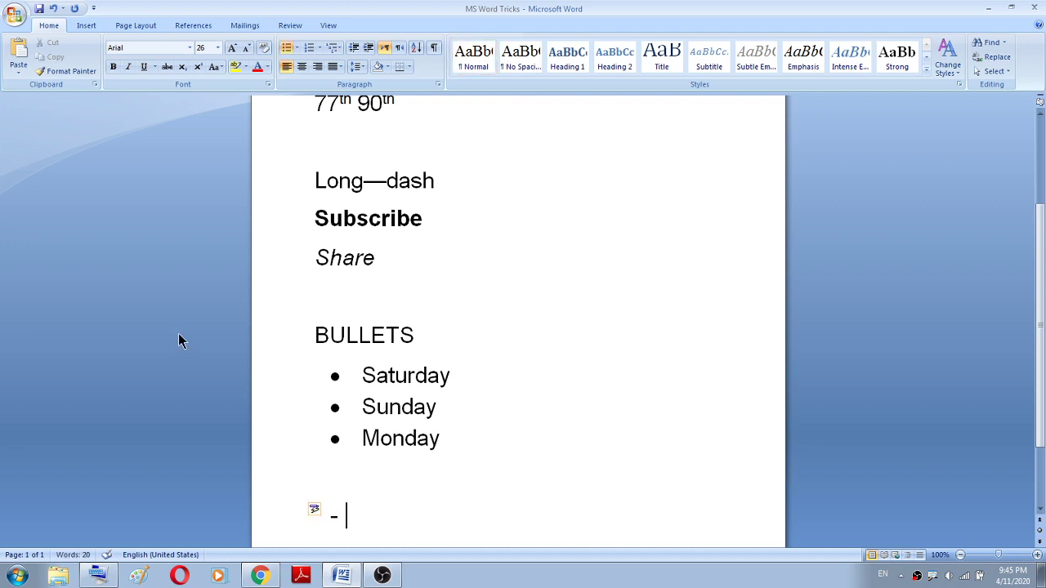
{"action": "type", "text": " red"}
{"action": "key", "text": "Return"}
{"action": "type", "text": "g"}
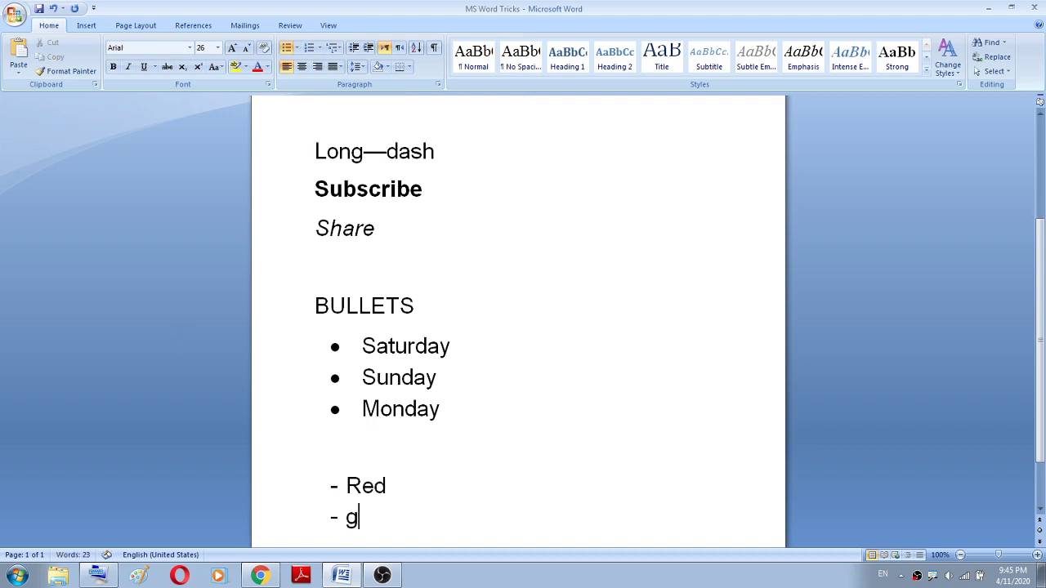
{"action": "type", "text": "reen"}
{"action": "key", "text": "Return"}
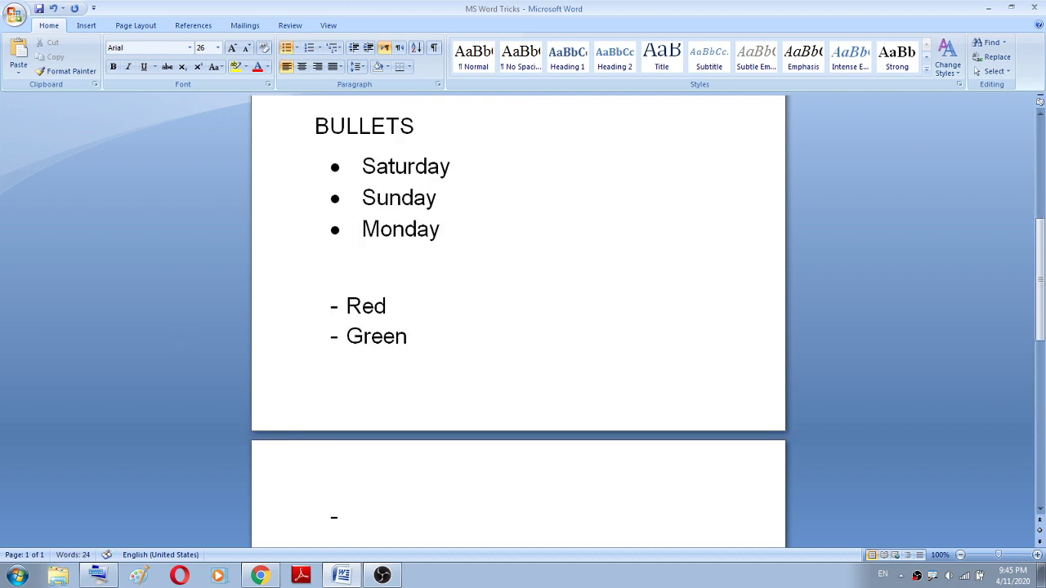
{"action": "scroll", "coordinate": [179, 332], "scroll_direction": "down", "scroll_amount": 2}
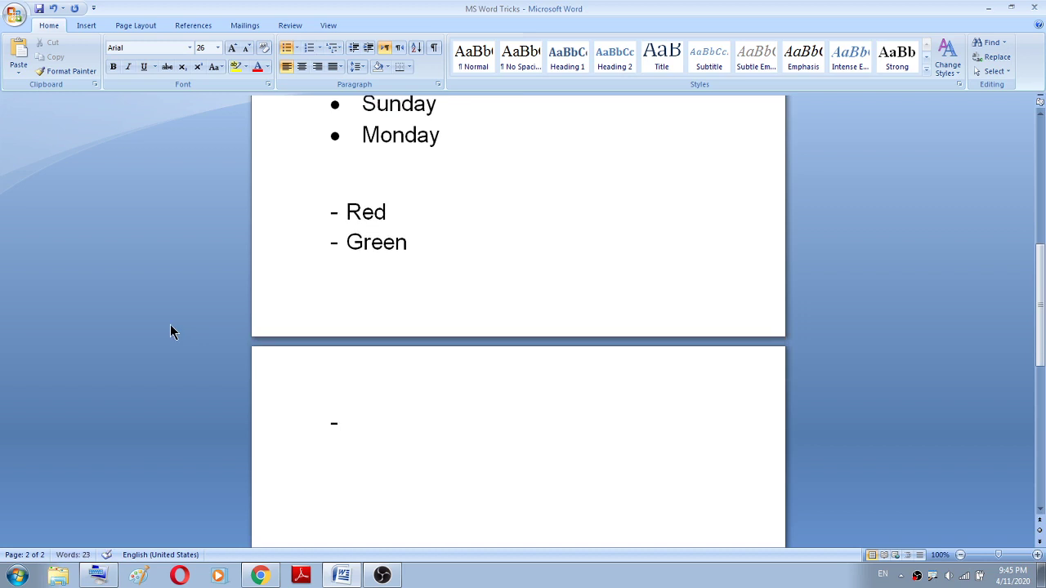
{"action": "type", "text": "yellow"}
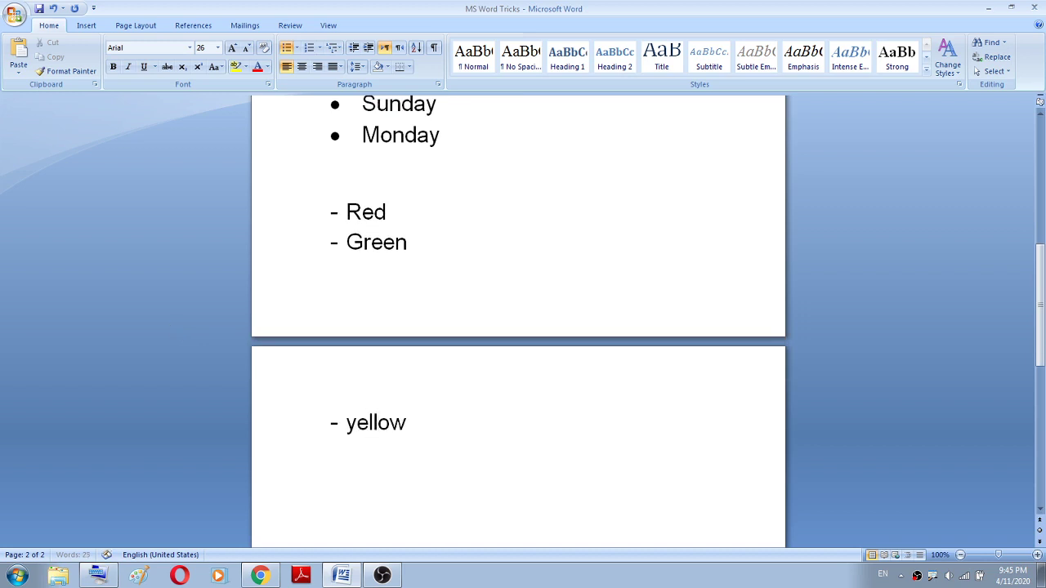
{"action": "key", "text": "Return"}
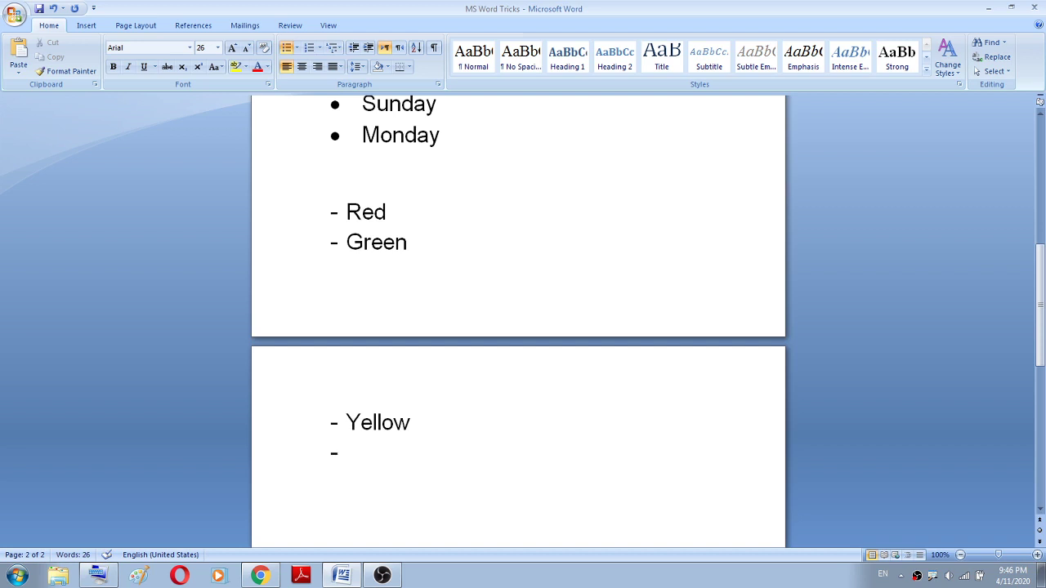
{"action": "key", "text": "BackSpace"}
{"action": "key", "text": "BackSpace"}
{"action": "key", "text": "BackSpace"}
{"action": "key", "text": "Return"}
Start an arrow-bullet list with > and enter Pakistan as its first item.
{"action": "type", "text": ">"}
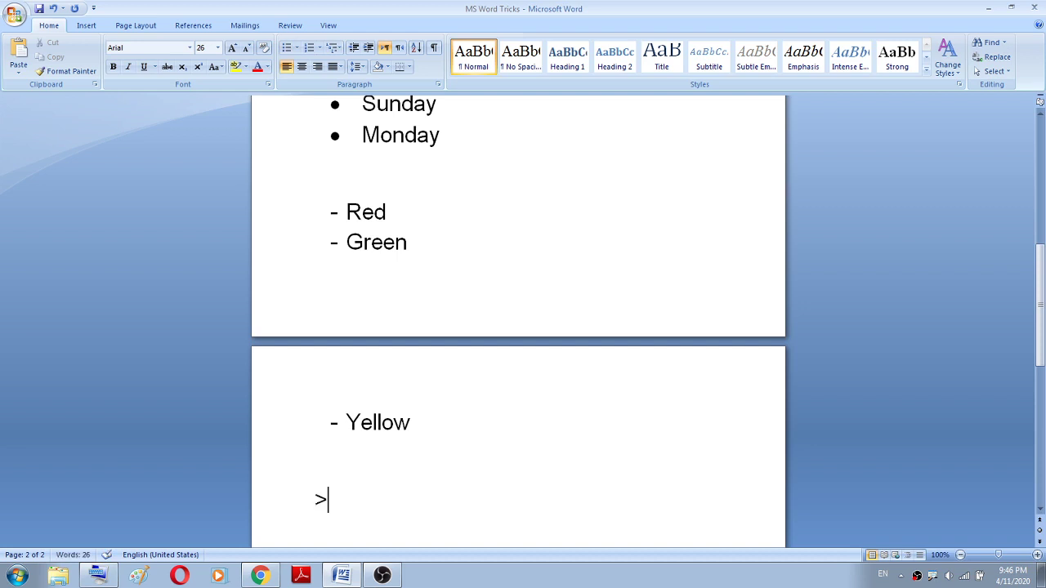
{"action": "key", "text": "space"}
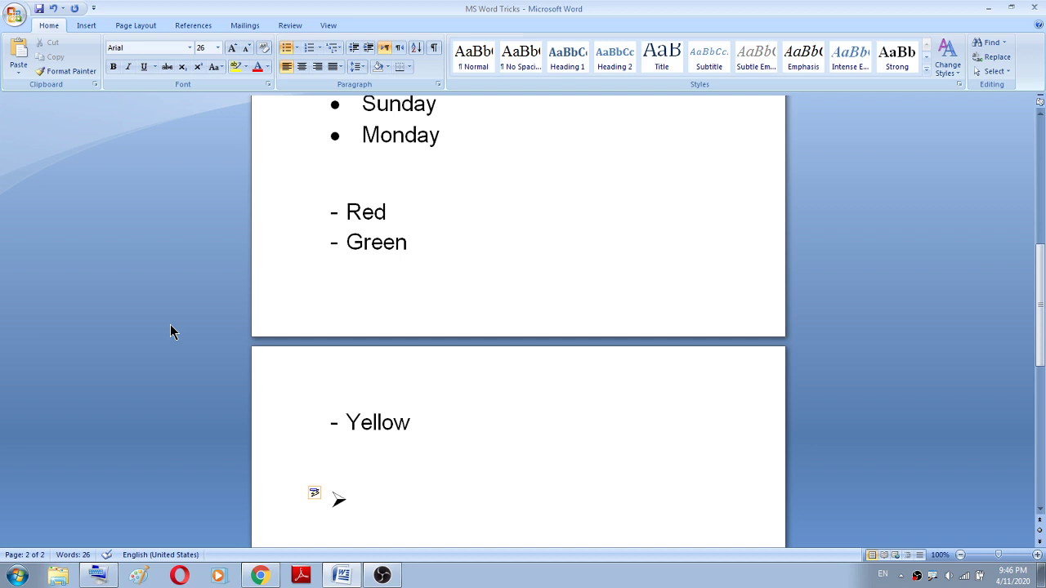
{"action": "type", "text": "paks"}
{"action": "key", "text": "BackSpace"}
{"action": "key", "text": "BackSpace"}
{"action": "type", "text": "kistan"}
{"action": "key", "text": "Return"}
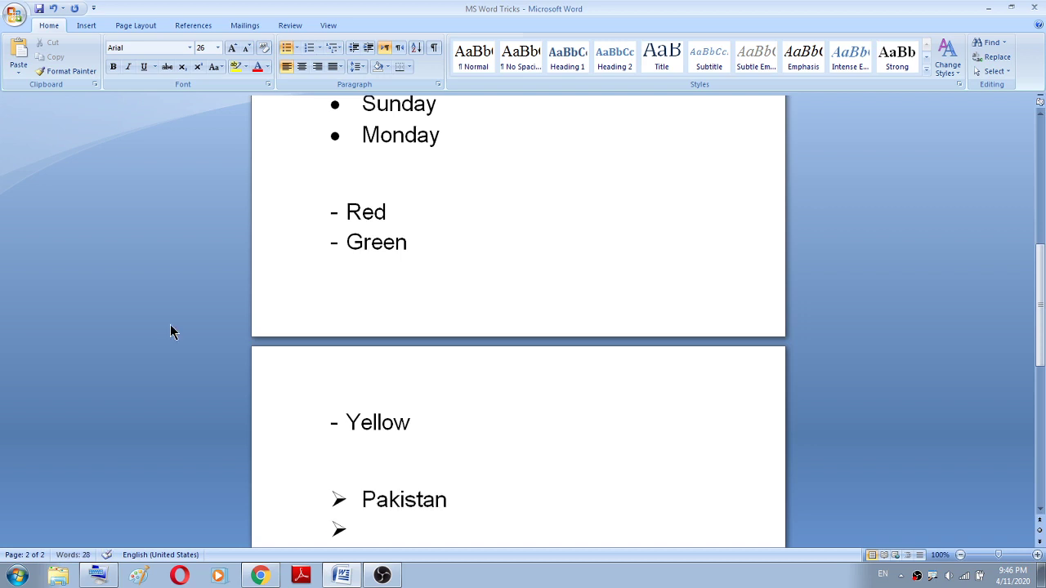
Add India, China and Bangladesh as arrow items, end the list, and begin a line with 1.
{"action": "type", "text": "india"}
{"action": "key", "text": "Return"}
{"action": "type", "text": "chi"}
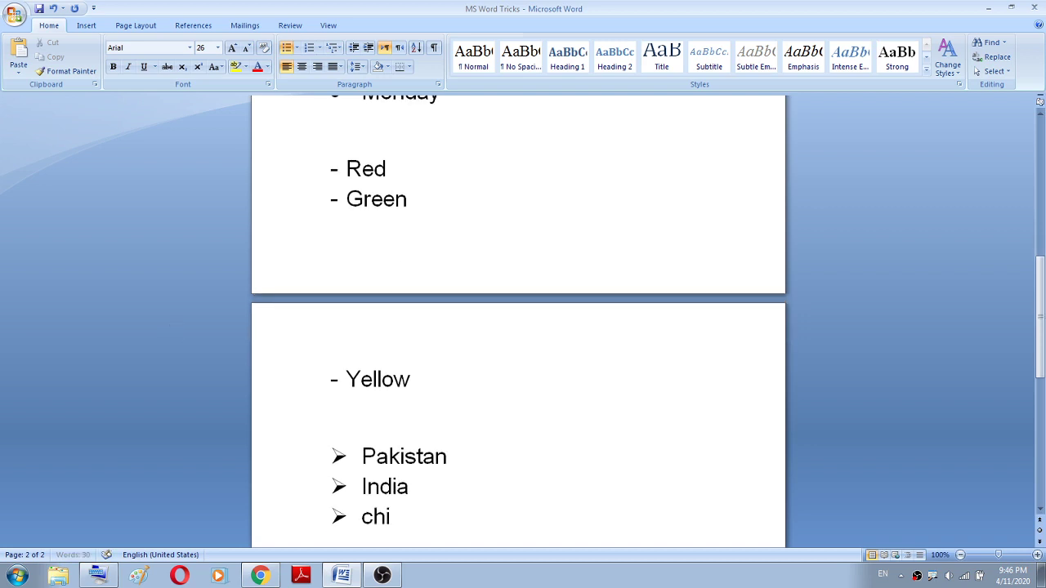
{"action": "type", "text": "na"}
{"action": "key", "text": "Return"}
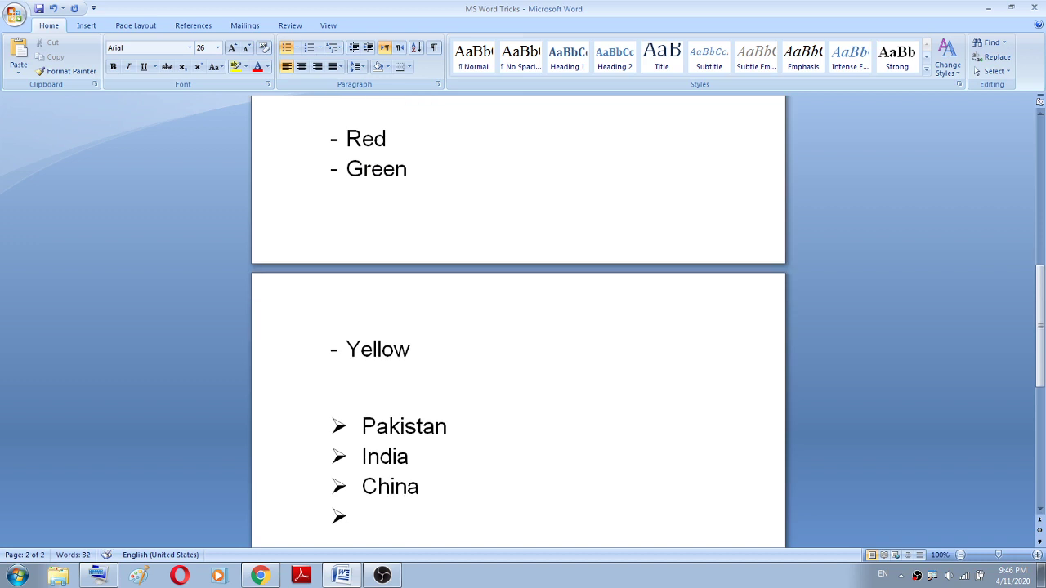
{"action": "type", "text": "bang"}
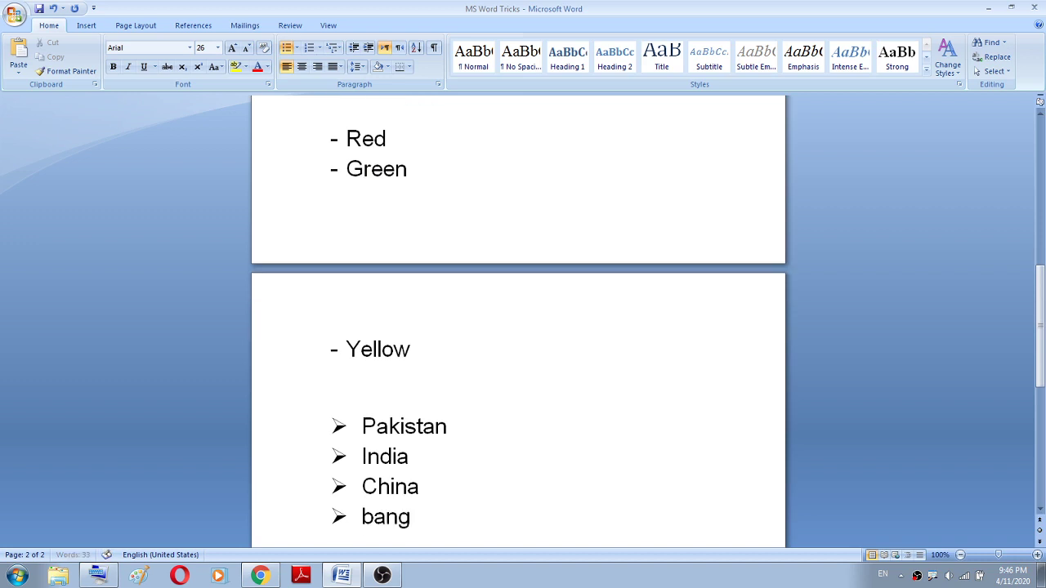
{"action": "type", "text": "ladesh"}
{"action": "key", "text": "Return"}
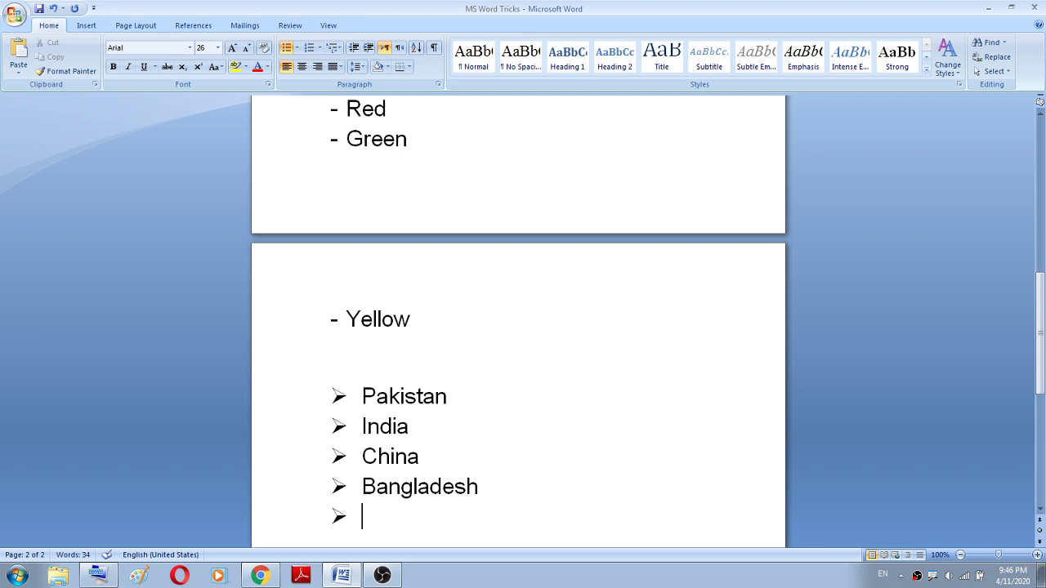
{"action": "key", "text": "Return"}
{"action": "key", "text": "Return"}
{"action": "type", "text": "1"}
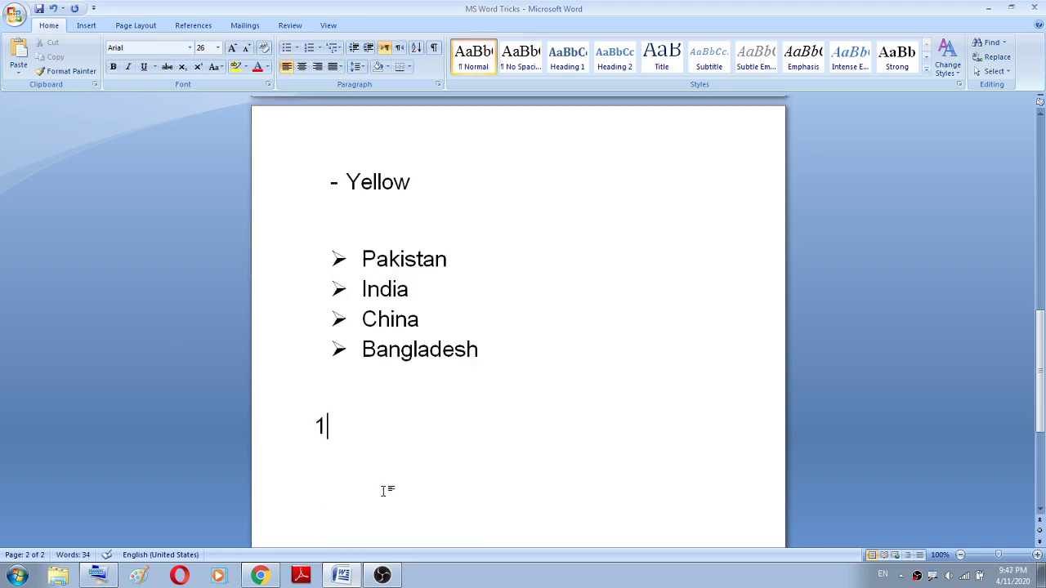
Build a numbered list of hello, how, are, you, end it, and put 1 on a new line.
{"action": "key", "text": "Tab"}
{"action": "type", "text": "hell"}
{"action": "type", "text": "o"}
{"action": "key", "text": "Return"}
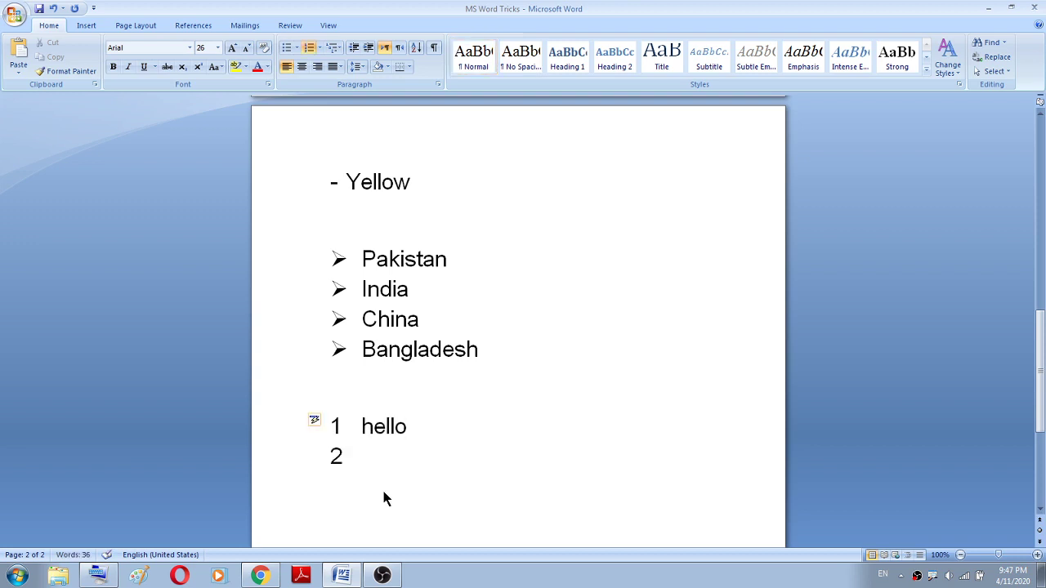
{"action": "type", "text": "how"}
{"action": "key", "text": "Return"}
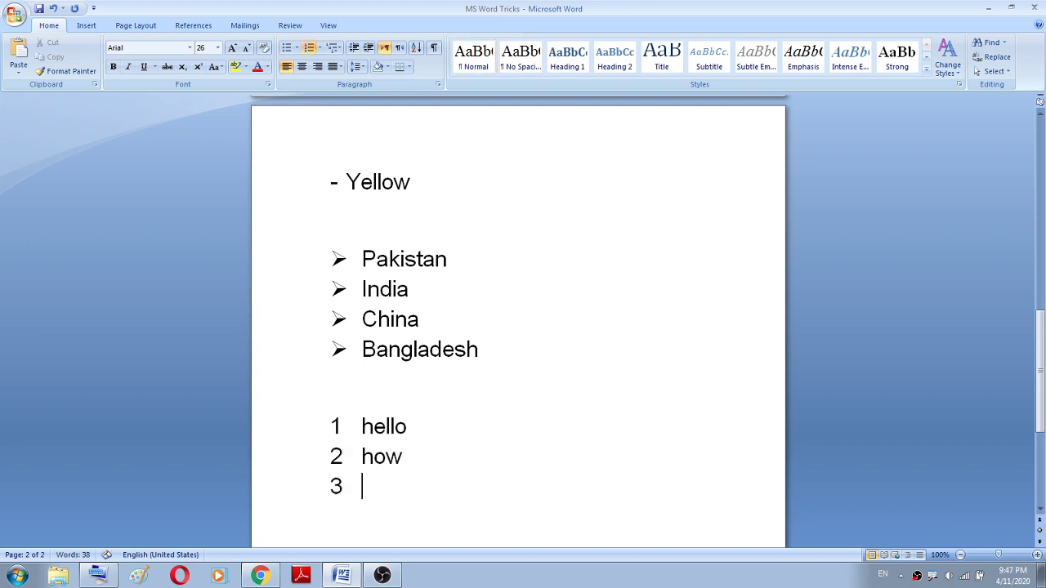
{"action": "type", "text": "are"}
{"action": "key", "text": "Return"}
{"action": "type", "text": "you"}
{"action": "key", "text": "Return"}
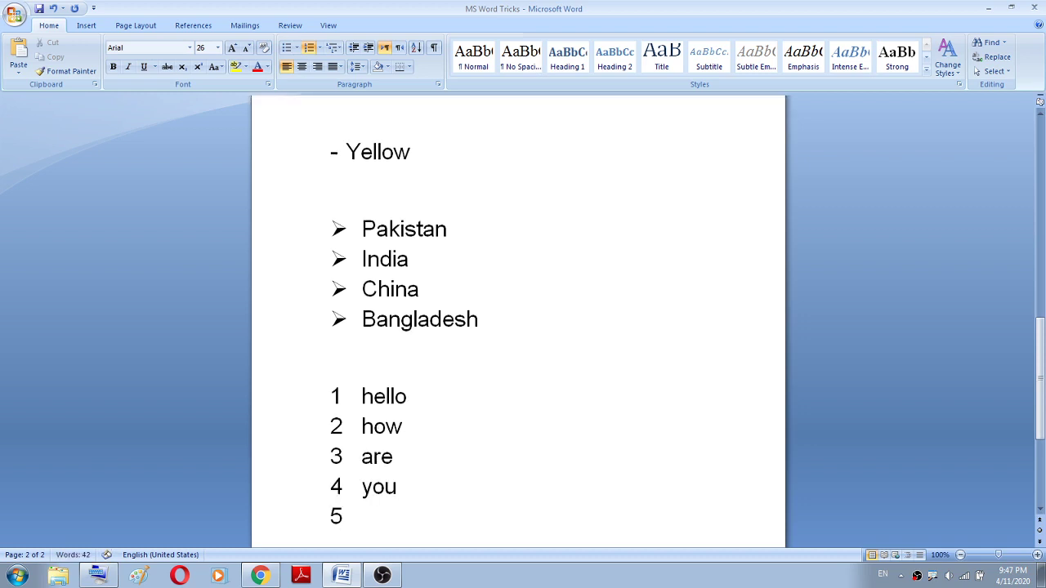
{"action": "scroll", "coordinate": [386, 488], "scroll_direction": "down", "scroll_amount": 1}
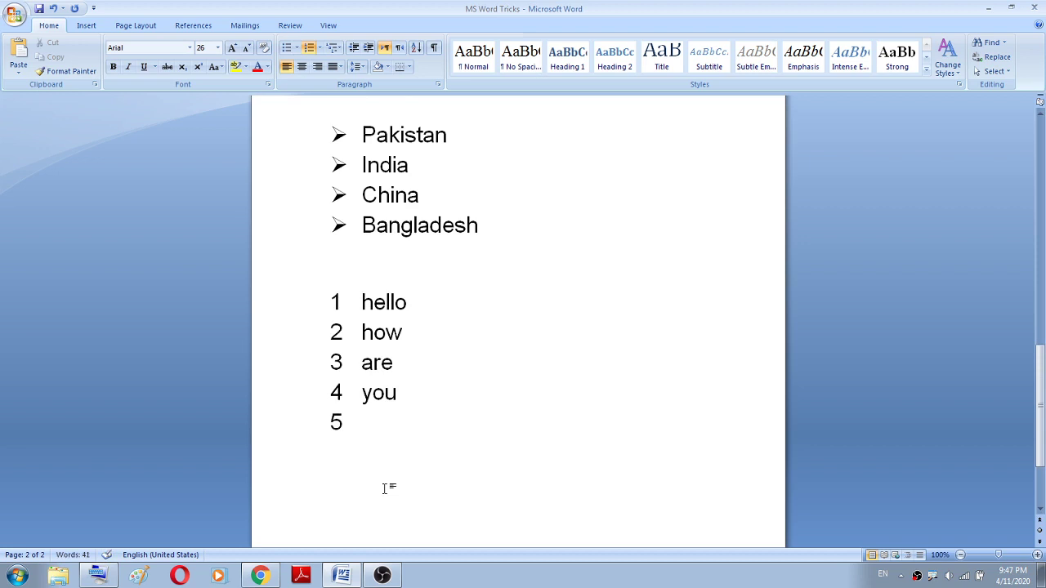
{"action": "key", "text": "Return"}
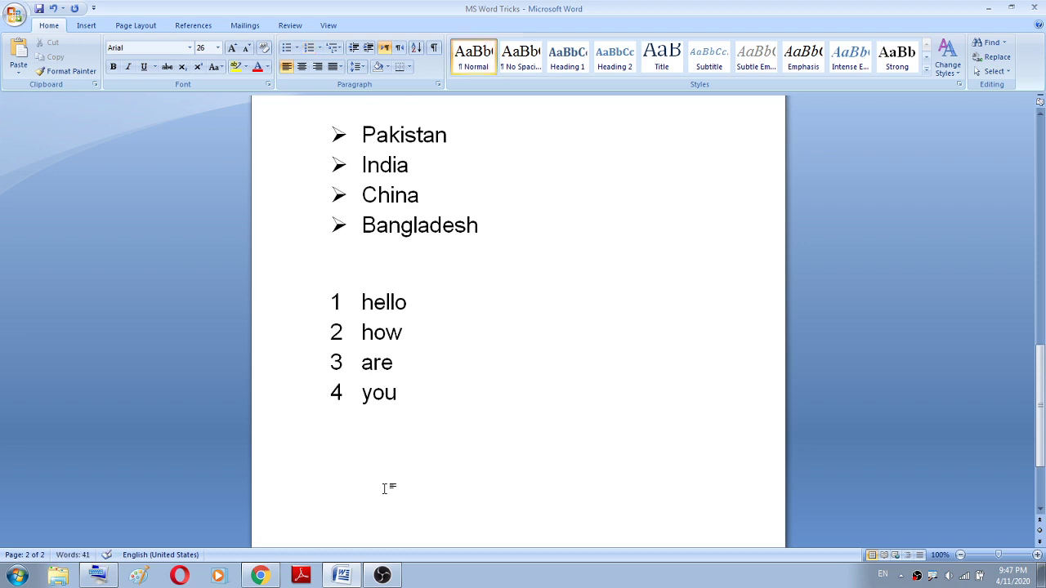
{"action": "key", "text": "Return"}
{"action": "type", "text": "1"}
Make a 1)-numbered list of day, night and match, ending it on the empty 4) item.
{"action": "type", "text": ")"}
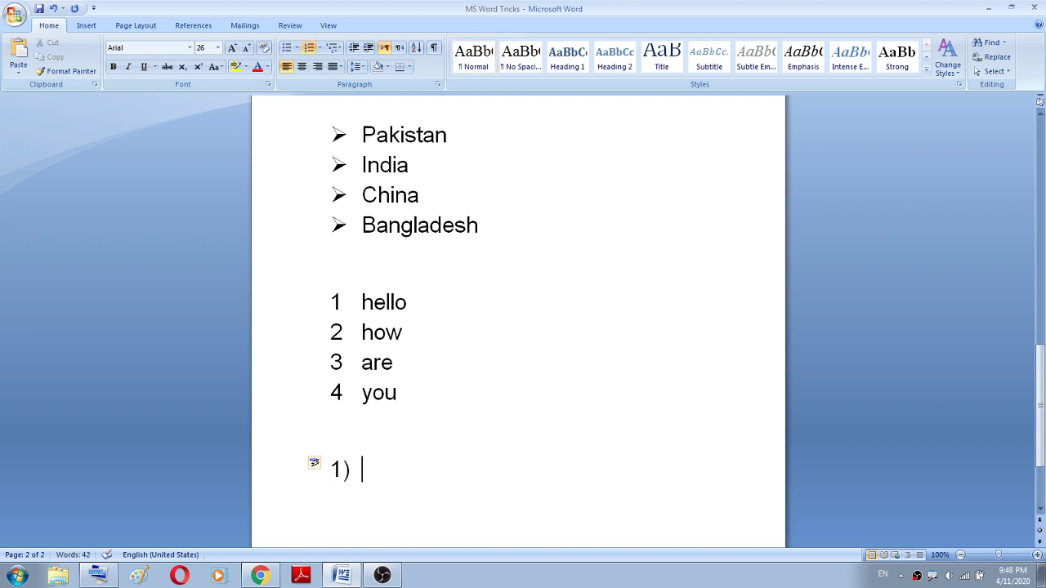
{"action": "type", "text": " day"}
{"action": "key", "text": "Return"}
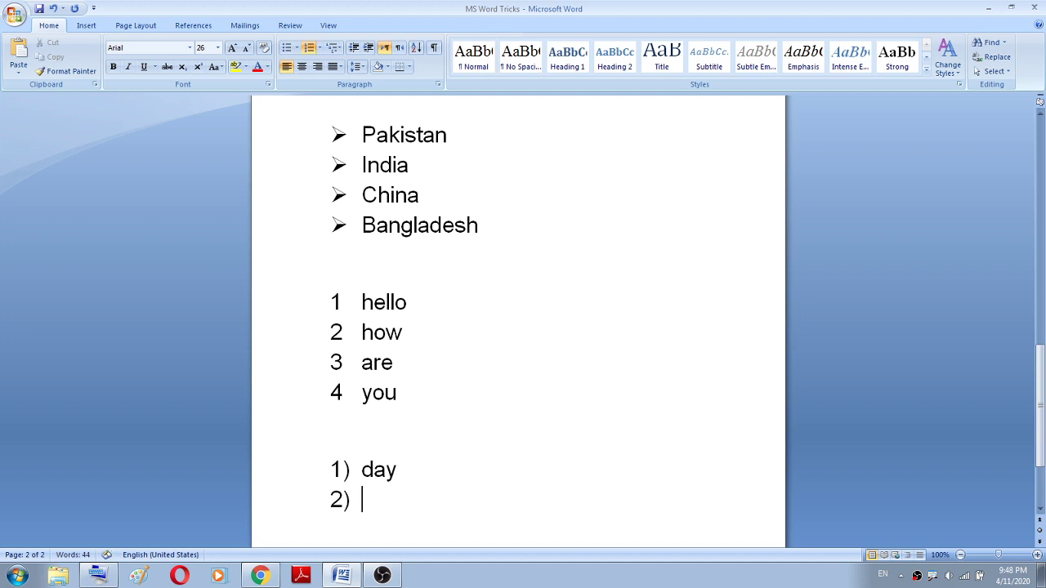
{"action": "type", "text": "night"}
{"action": "key", "text": "Return"}
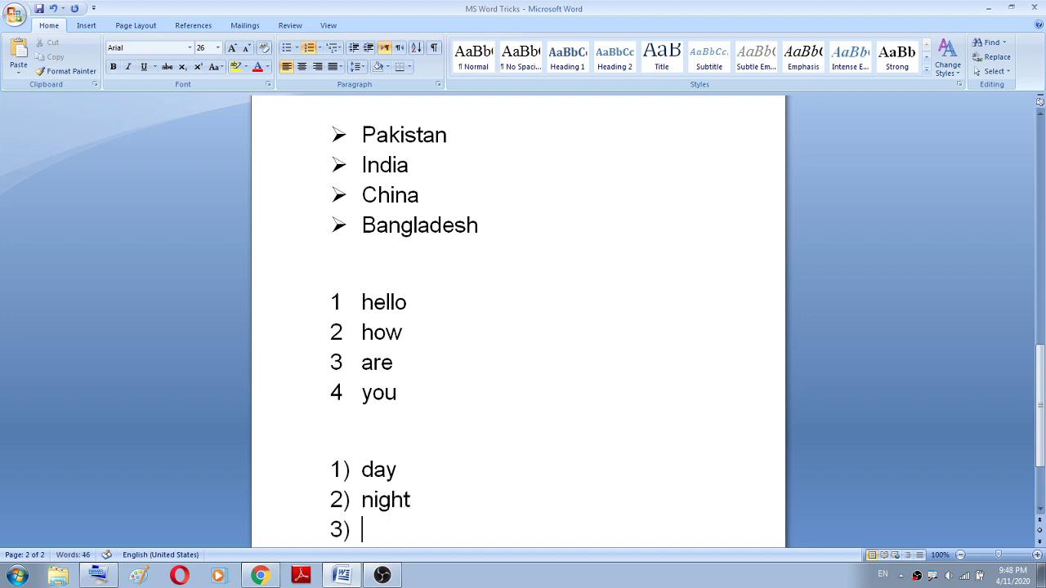
{"action": "type", "text": "match"}
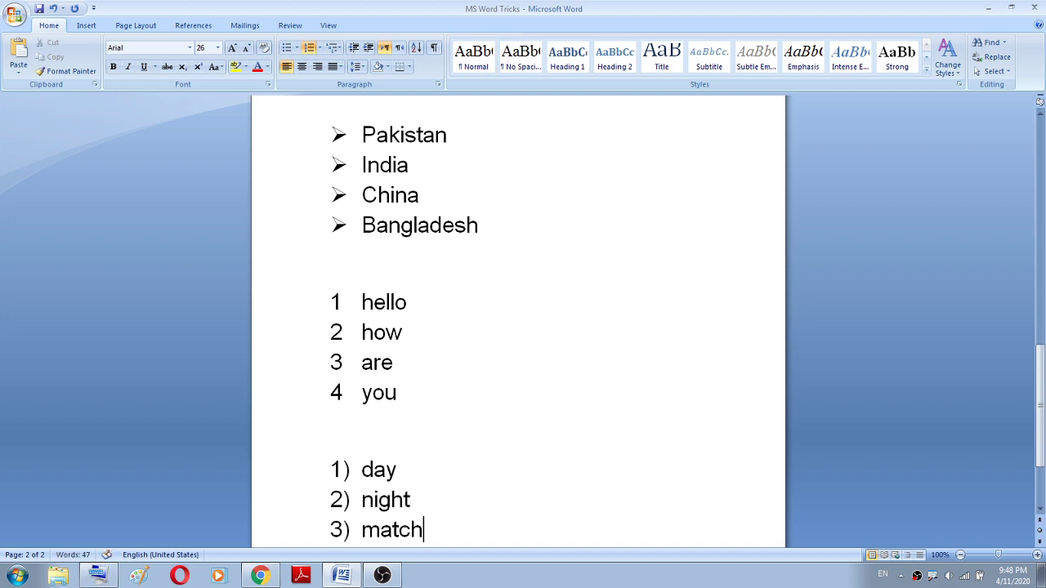
{"action": "key", "text": "Return"}
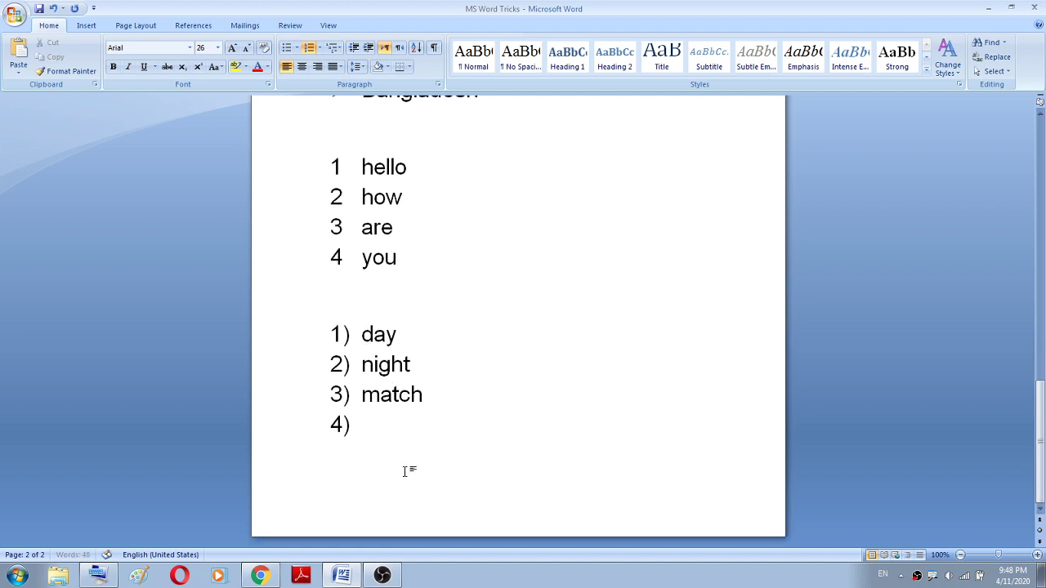
{"action": "key", "text": "BackSpace"}
{"action": "key", "text": "BackSpace"}
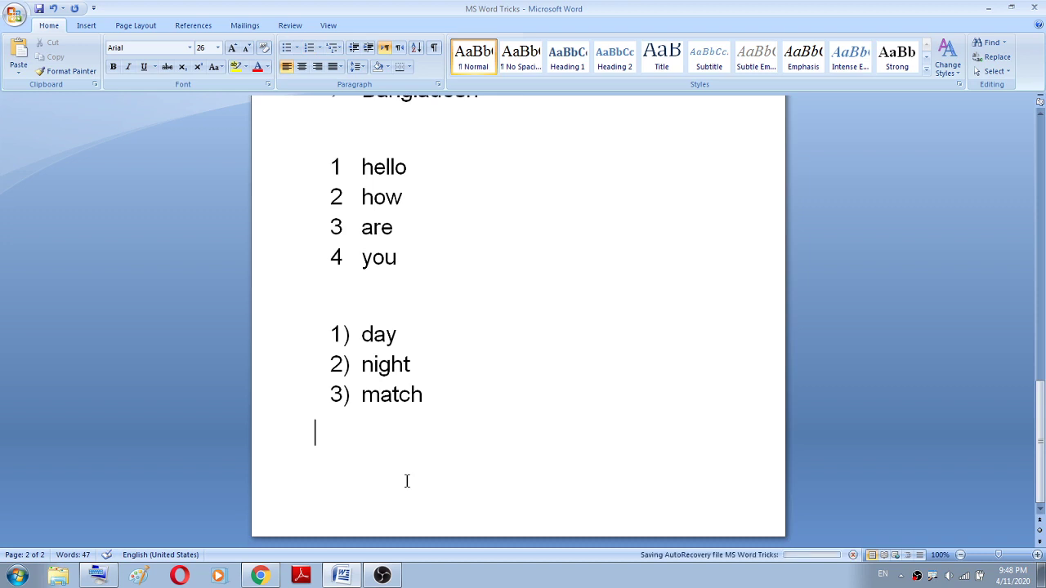
Start a new page and begin an i) roman-numeral list with cricket.
{"action": "key", "text": "ctrl+Return"}
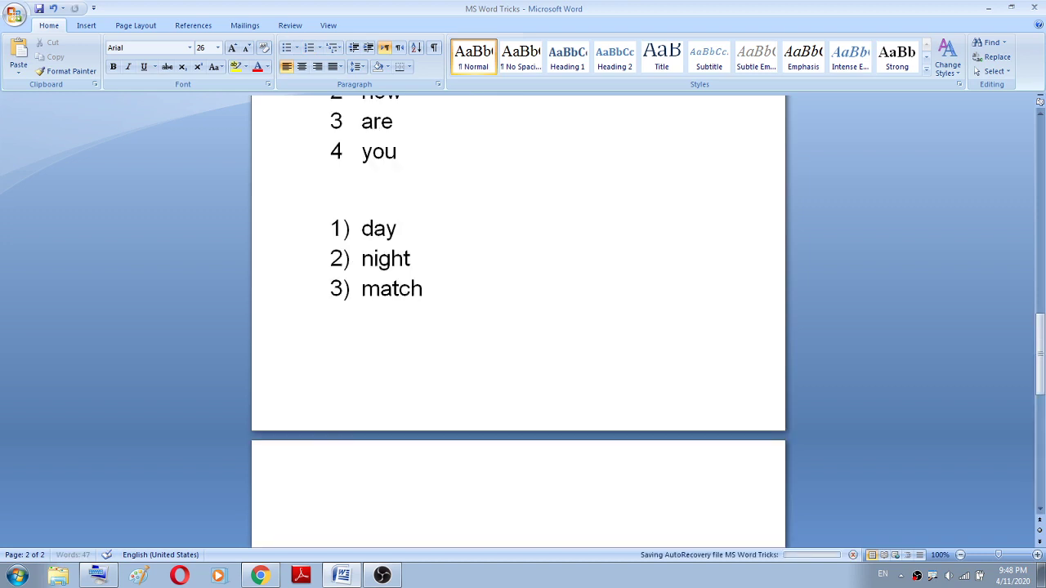
{"action": "type", "text": "i"}
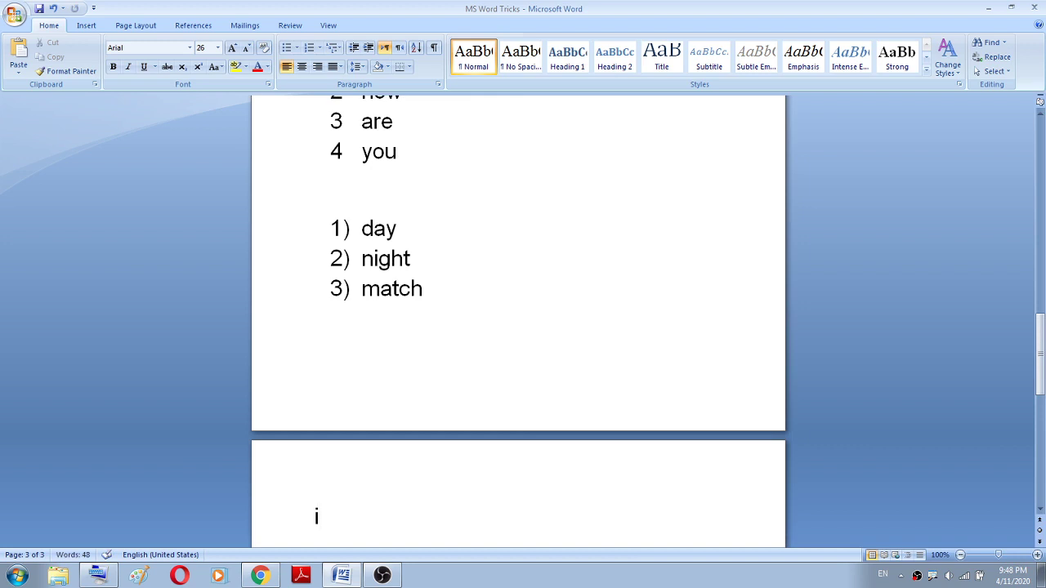
{"action": "type", "text": ")"}
{"action": "key", "text": "space"}
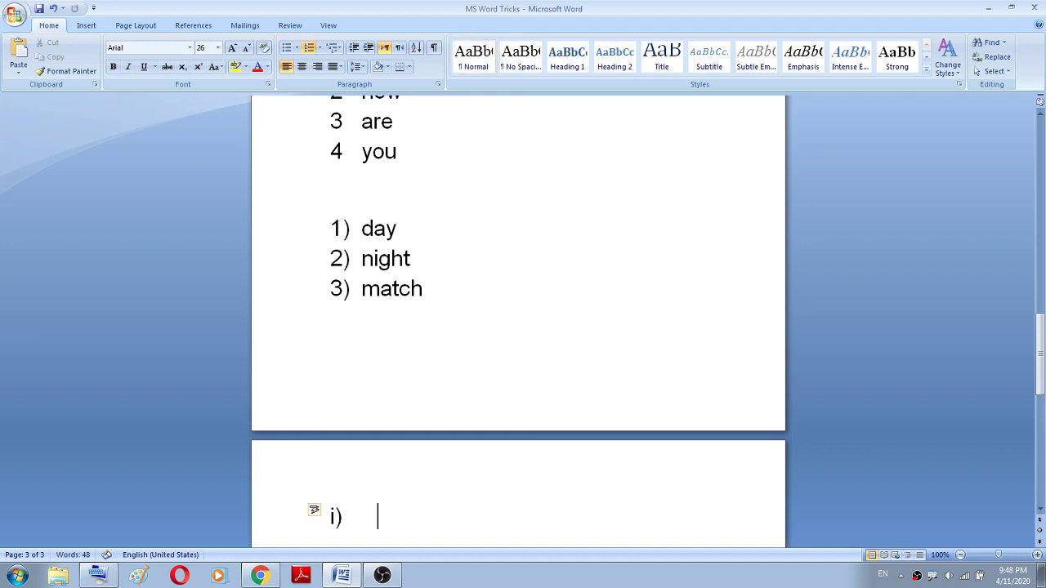
{"action": "type", "text": "cri"}
{"action": "type", "text": "cket"}
{"action": "key", "text": "Return"}
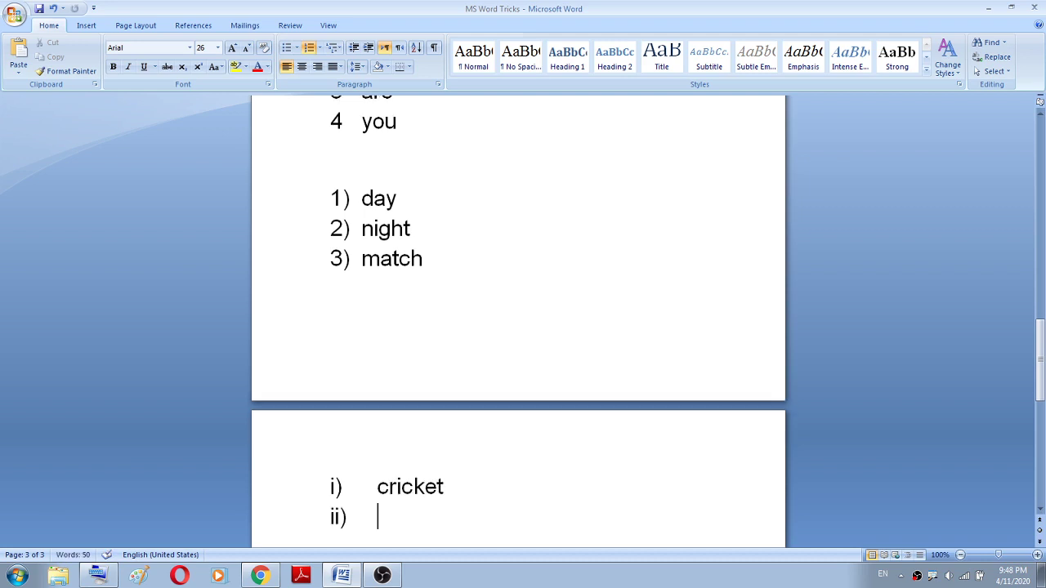
Add football and hockey as items ii) and iii), then end the roman-numeral list.
{"action": "type", "text": "football"}
{"action": "key", "text": "Return"}
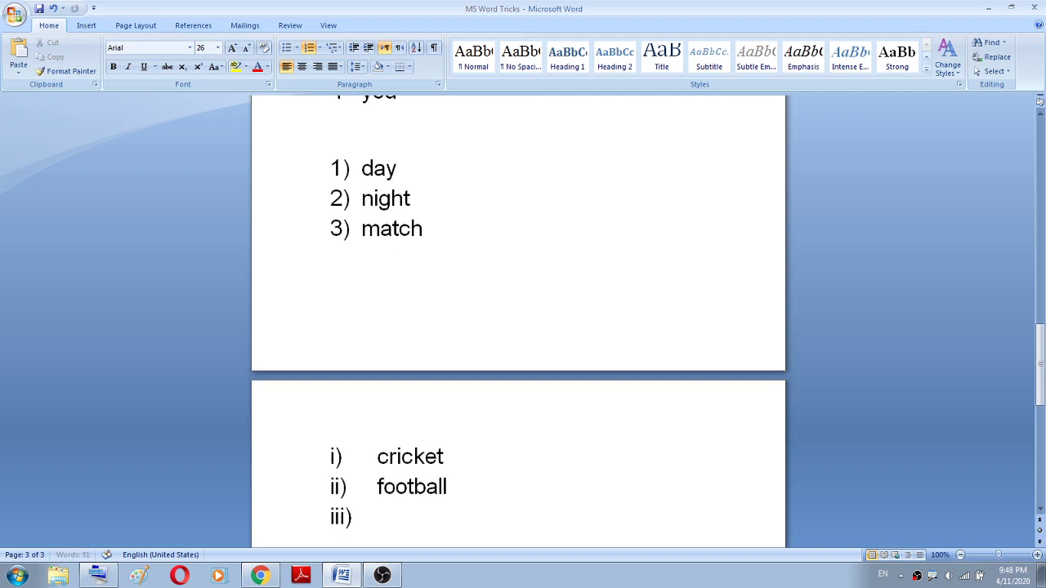
{"action": "type", "text": "ho"}
{"action": "type", "text": "ckey"}
{"action": "key", "text": "Return"}
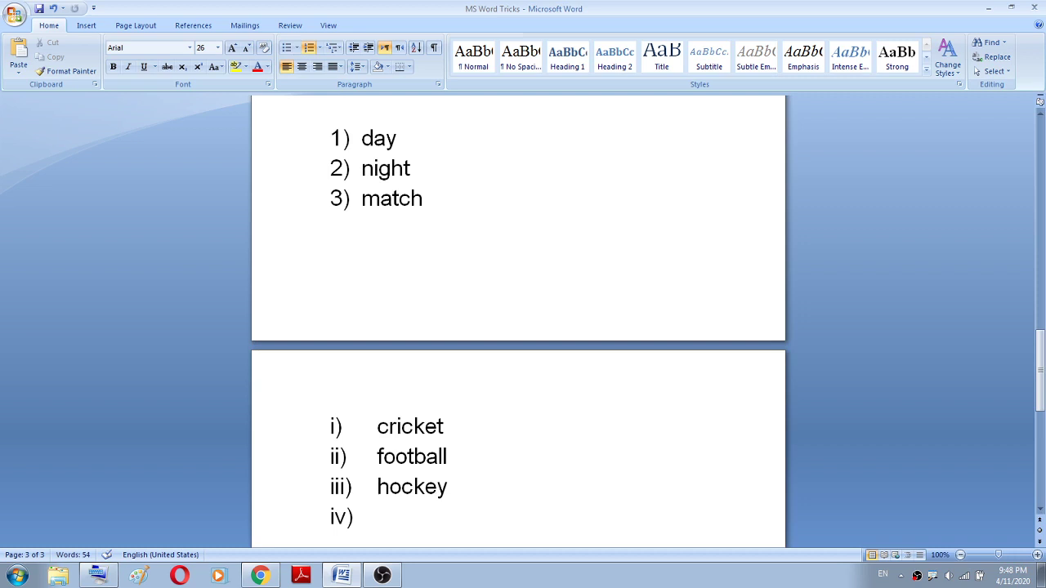
{"action": "key", "text": "Return"}
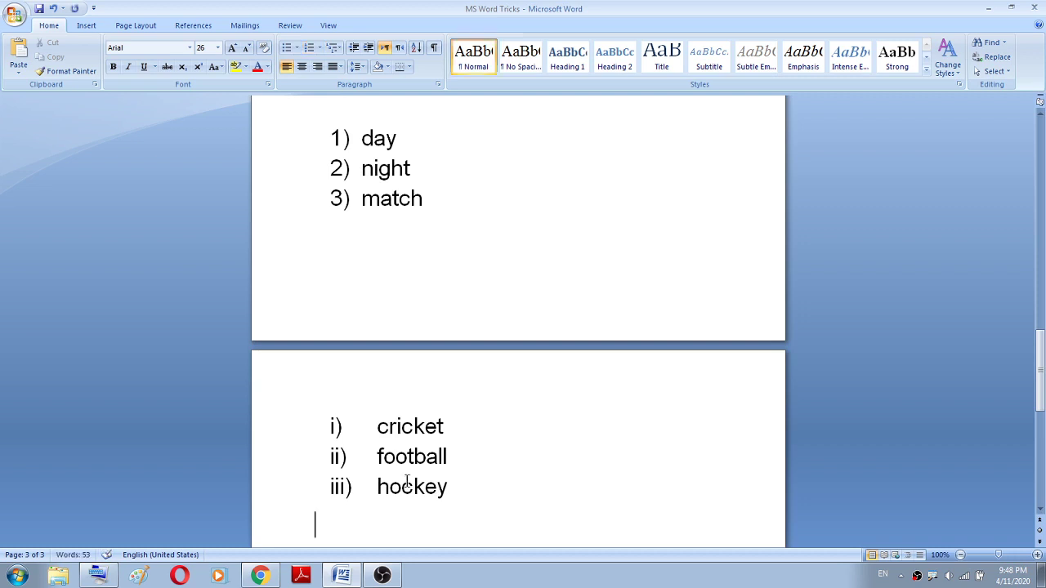
{"action": "scroll", "coordinate": [407, 482], "scroll_direction": "down", "scroll_amount": 1}
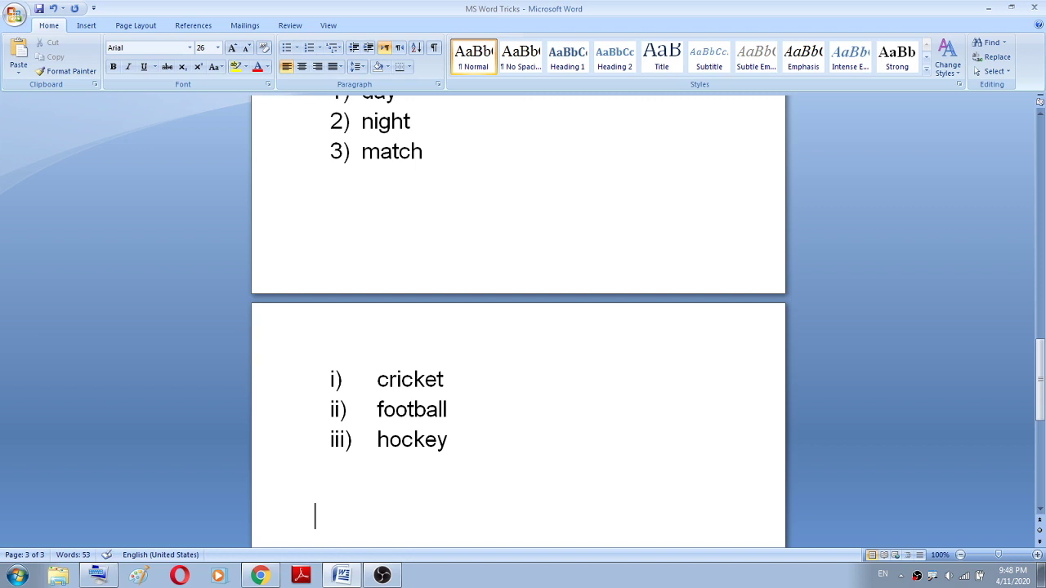
Type <-- to start an arrow list of physics, chemistry and science, then end it with a blank line.
{"action": "type", "text": "<"}
{"action": "type", "text": "--"}
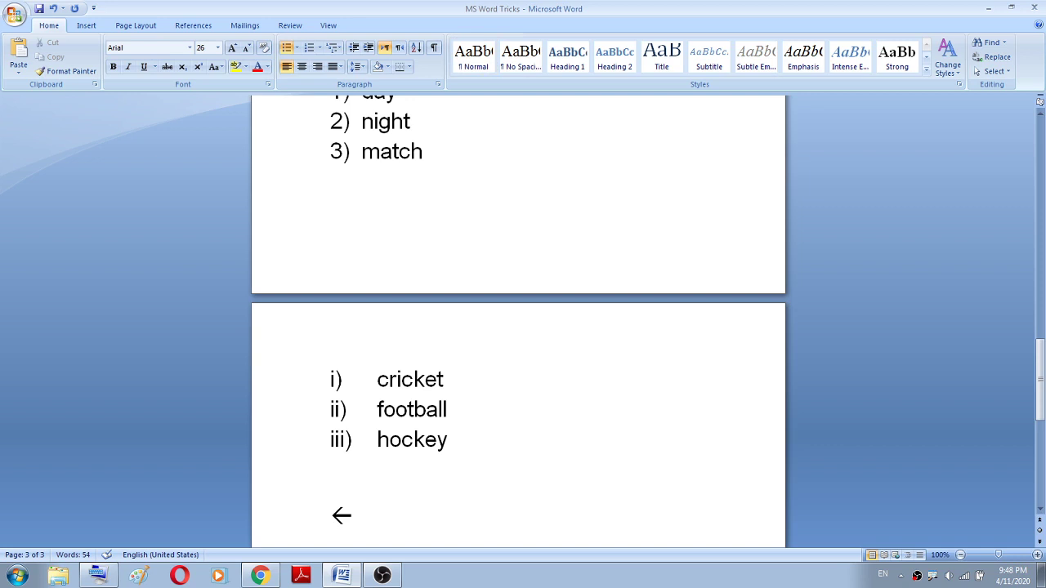
{"action": "type", "text": "p"}
{"action": "type", "text": "hysics"}
{"action": "key", "text": "Return"}
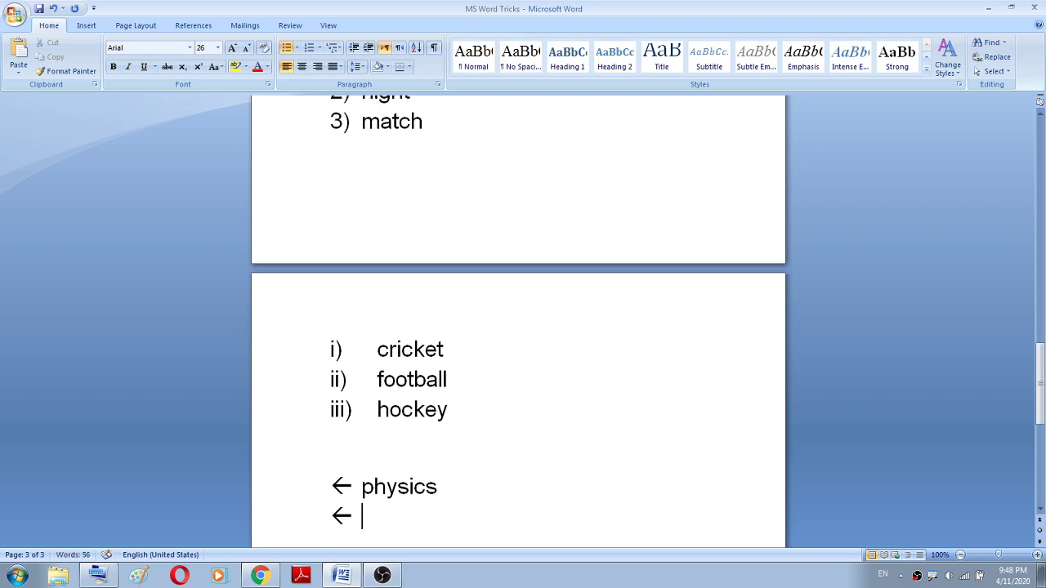
{"action": "type", "text": "chemist"}
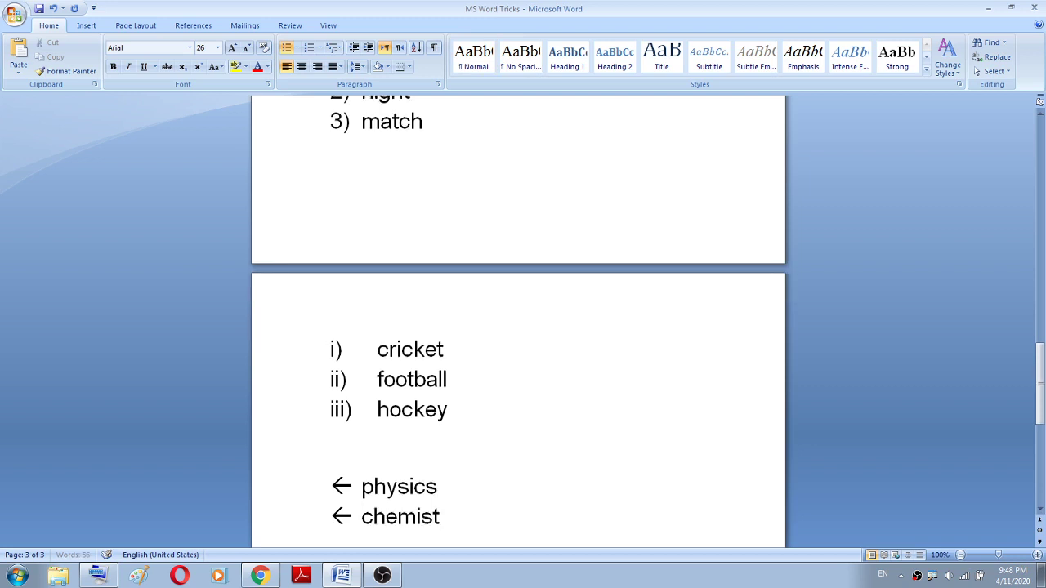
{"action": "type", "text": "ry"}
{"action": "key", "text": "Return"}
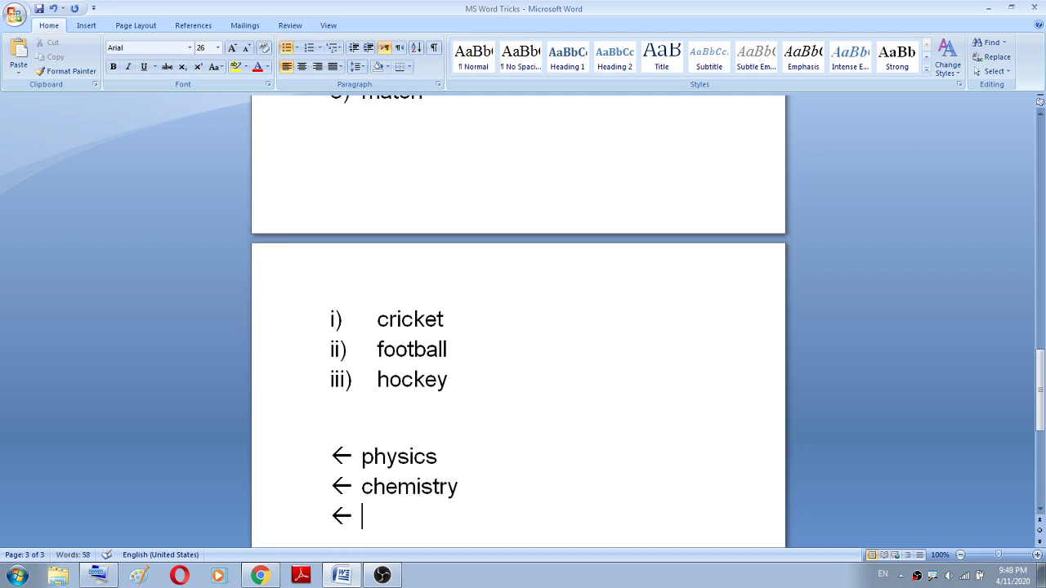
{"action": "type", "text": "scienc"}
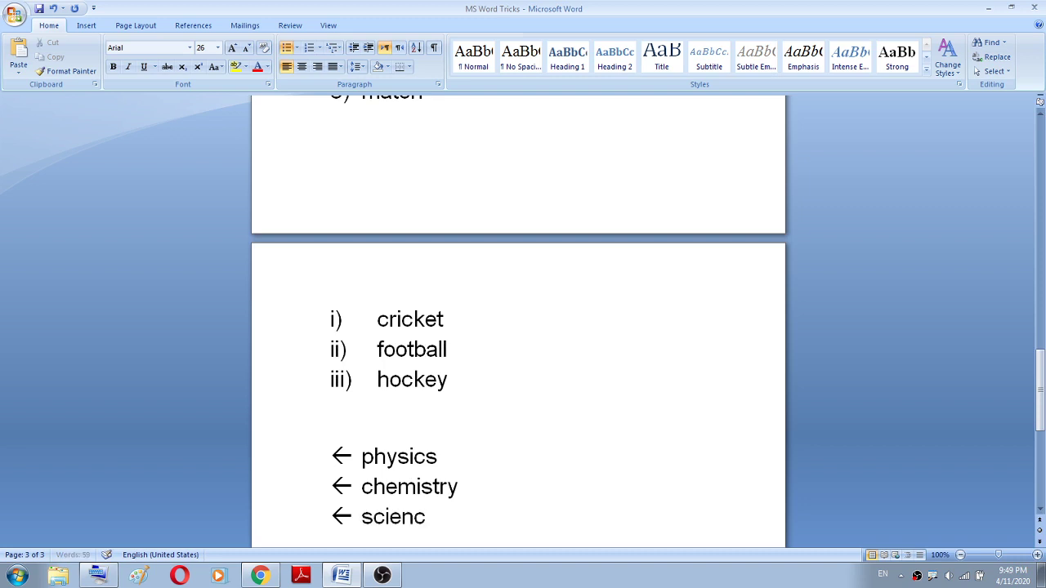
{"action": "type", "text": "e"}
{"action": "key", "text": "Return"}
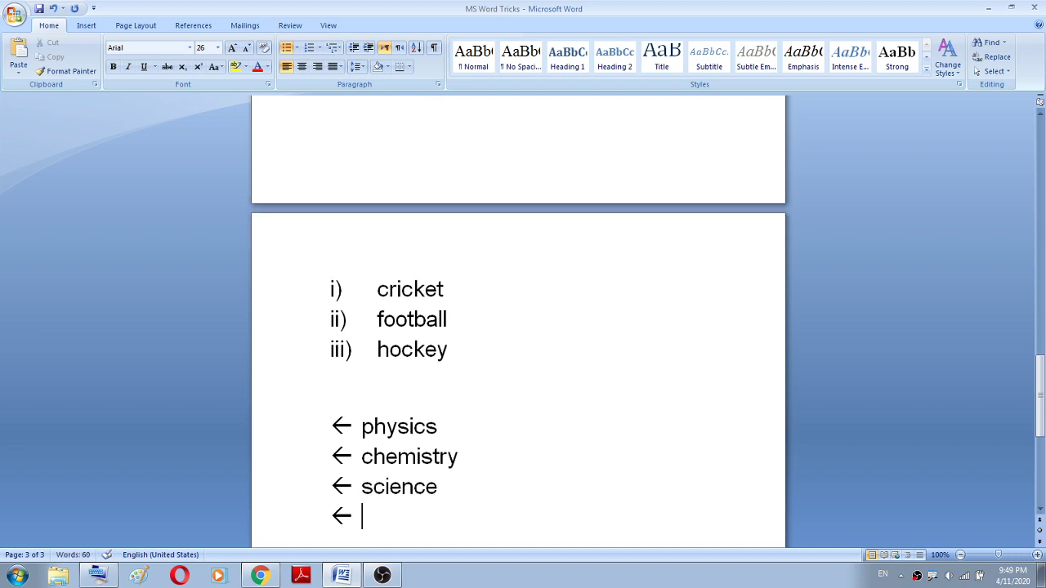
{"action": "key", "text": "Return"}
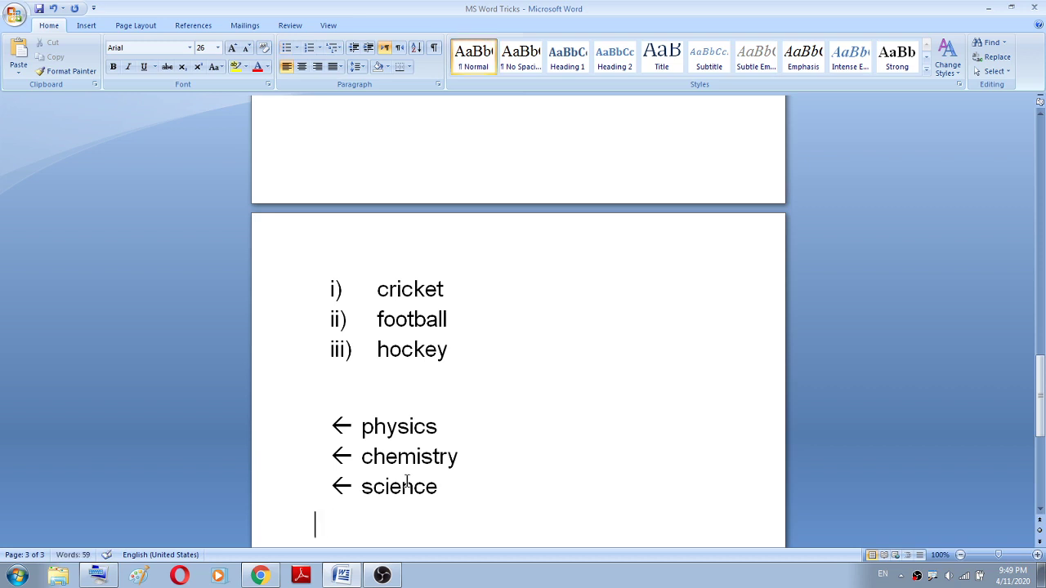
{"action": "key", "text": "Return"}
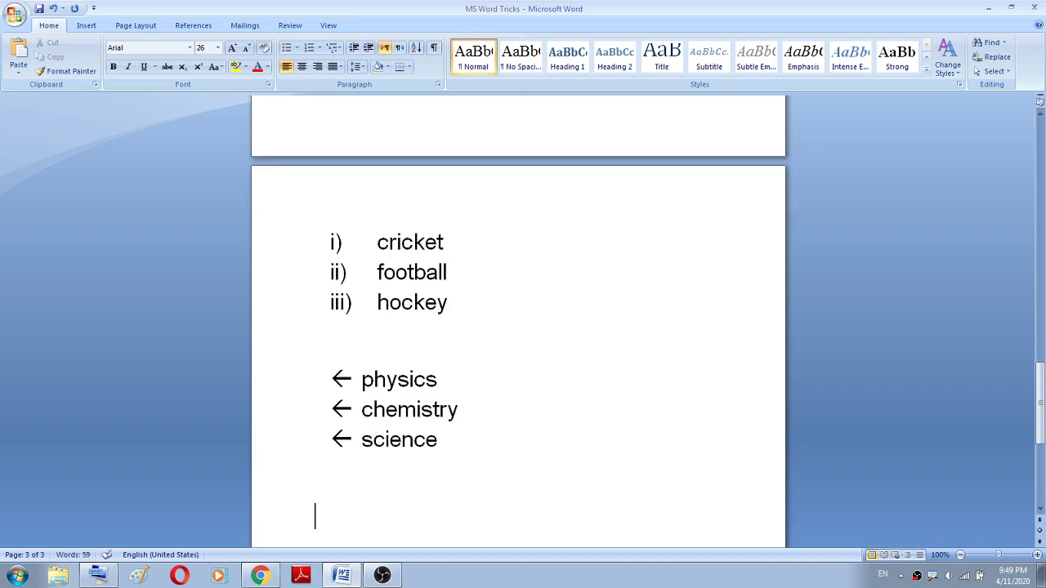
Type --> to start a right-arrow list of MS Word, MS Powerpoint and MS Excel.
{"action": "type", "text": "--"}
{"action": "type", "text": ">"}
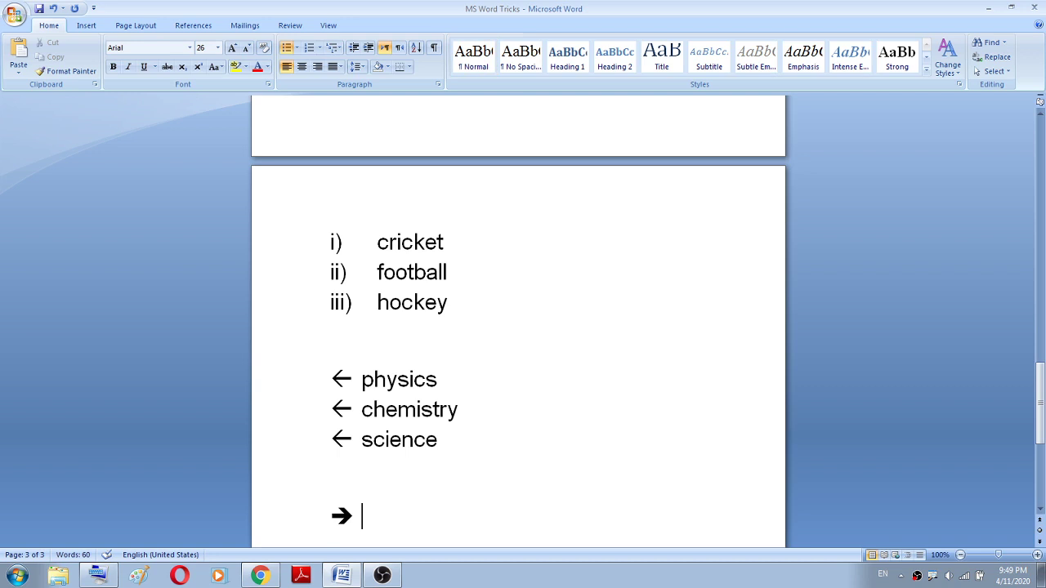
{"action": "type", "text": "MS W"}
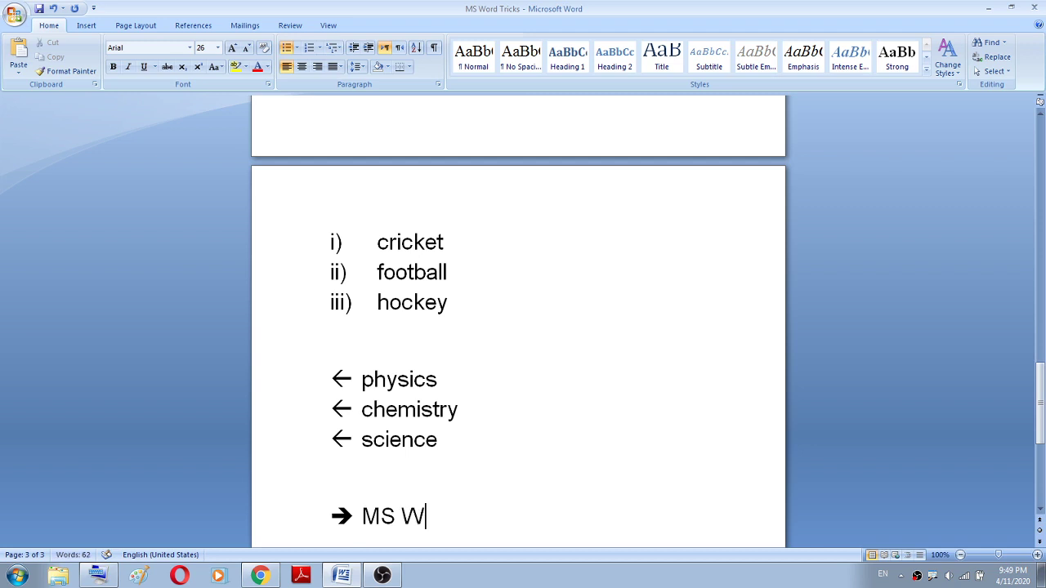
{"action": "type", "text": "ord"}
{"action": "key", "text": "Return"}
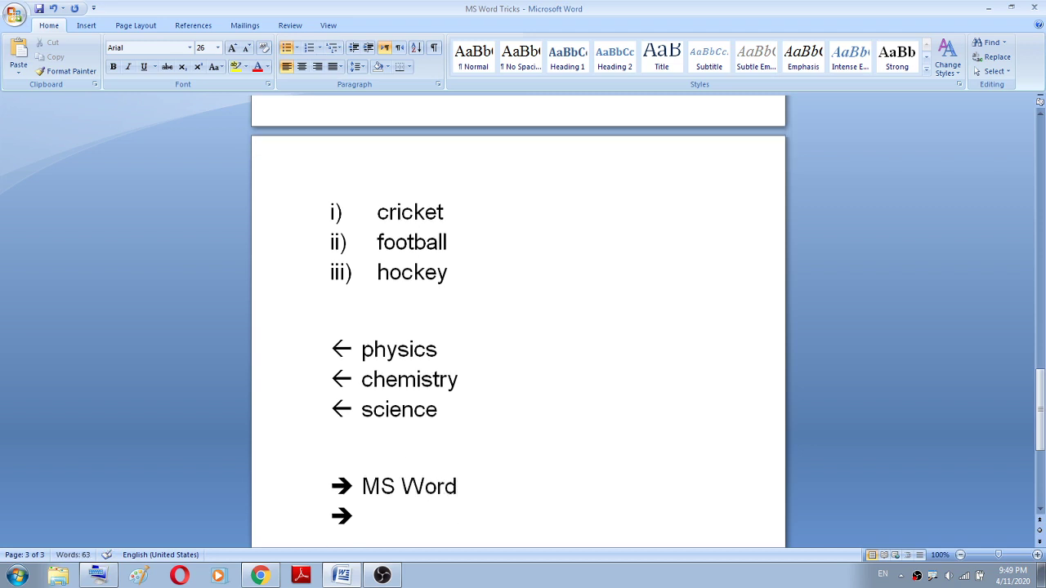
{"action": "type", "text": "MS P"}
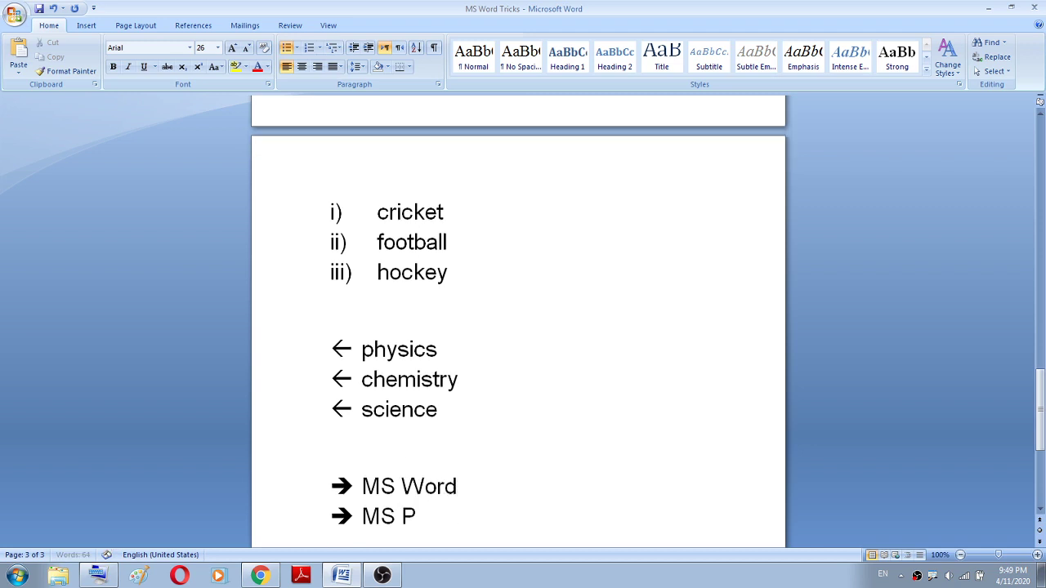
{"action": "type", "text": "owerpoint"}
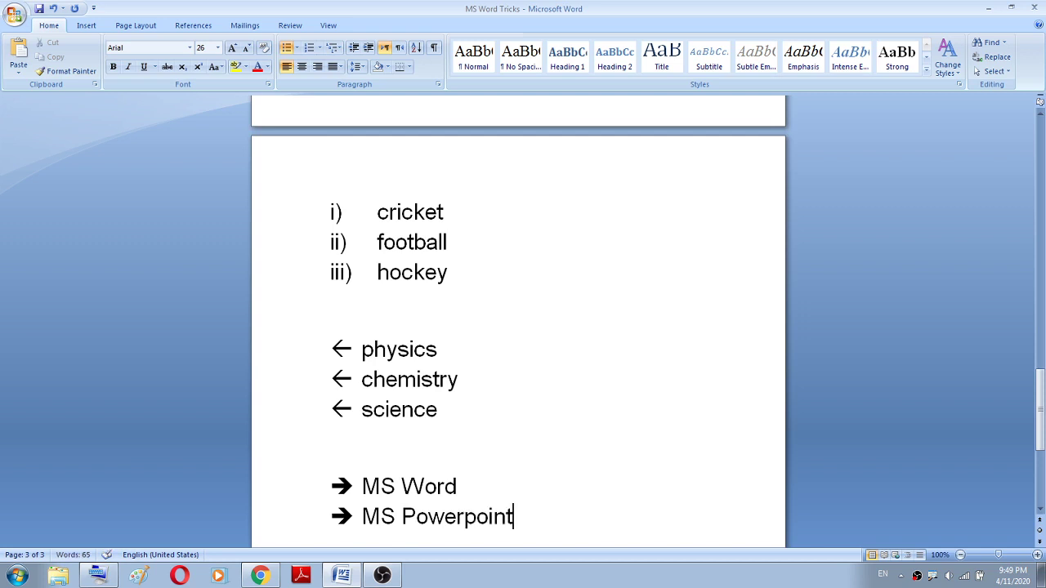
{"action": "key", "text": "Return"}
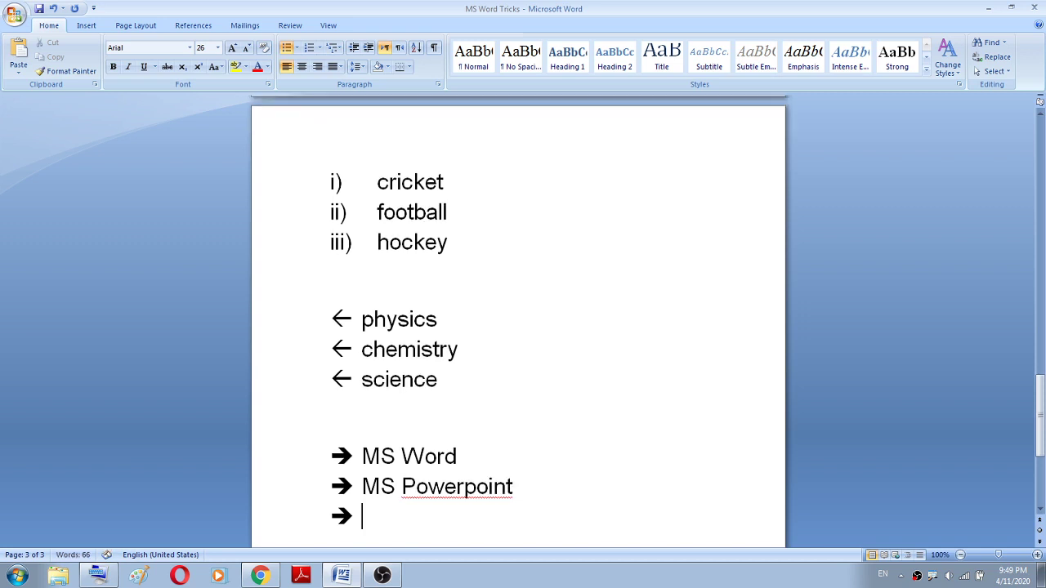
{"action": "type", "text": "MS"}
{"action": "type", "text": " Excel"}
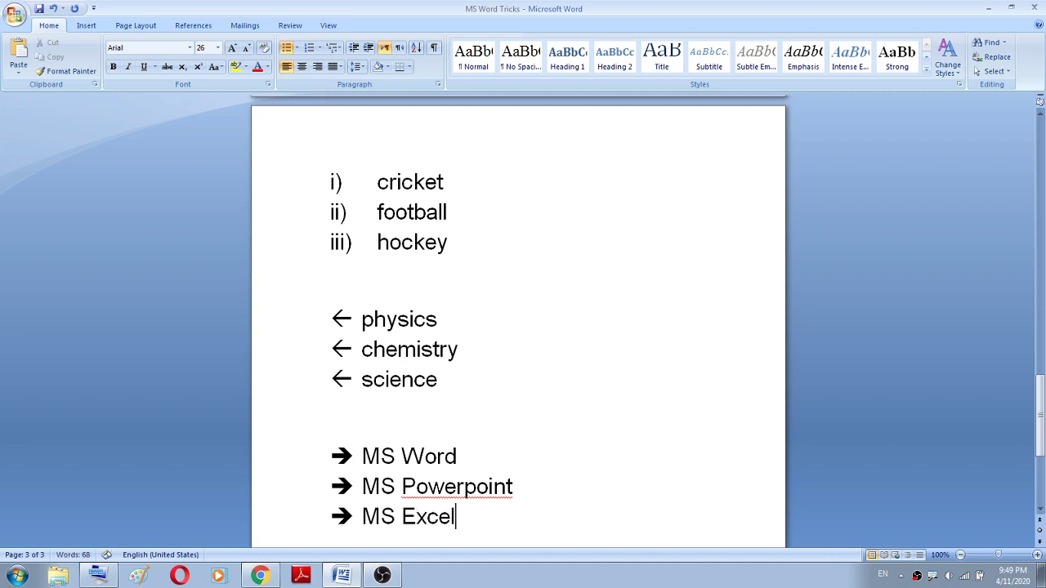
{"action": "key", "text": "Return"}
{"action": "scroll", "coordinate": [437, 479], "scroll_direction": "down", "scroll_amount": 2}
On page 4, open the Clip Art pane from Insert and launch Organize clips.
{"action": "scroll", "coordinate": [438, 479], "scroll_direction": "down", "scroll_amount": 1}
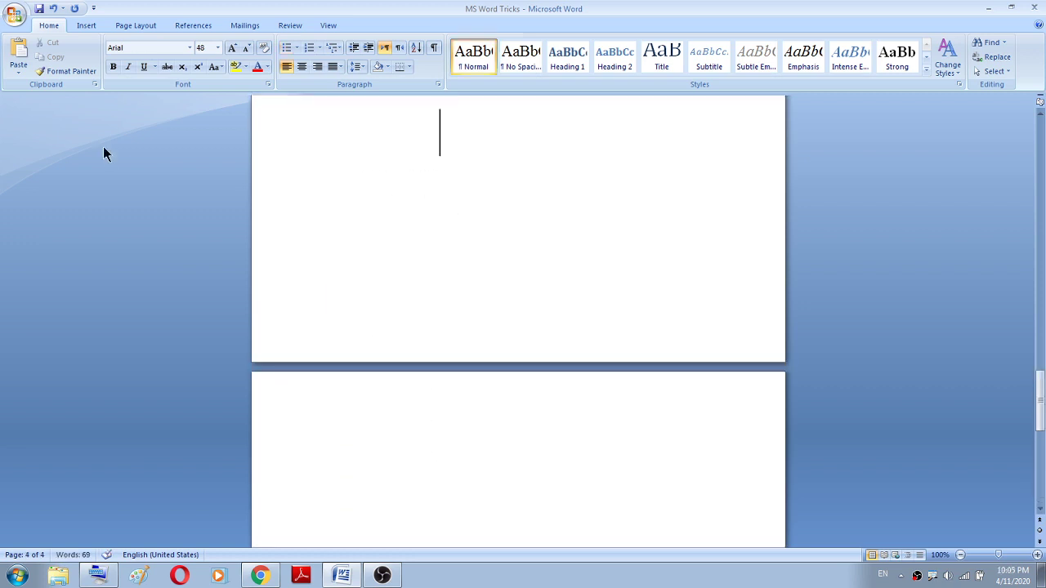
{"action": "scroll", "coordinate": [180, 161], "scroll_direction": "down", "scroll_amount": 2}
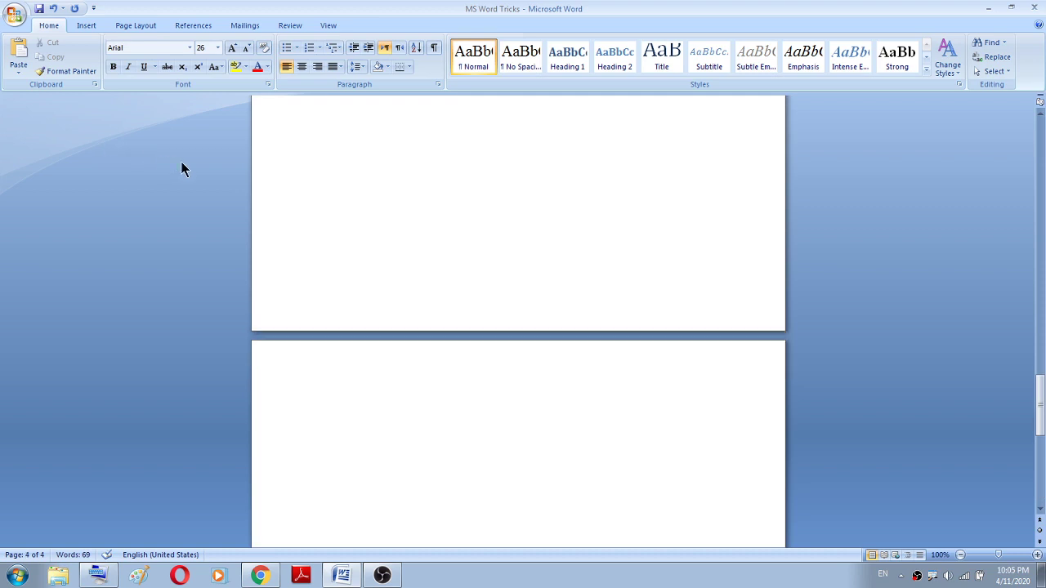
{"action": "scroll", "coordinate": [299, 311], "scroll_direction": "down", "scroll_amount": 1}
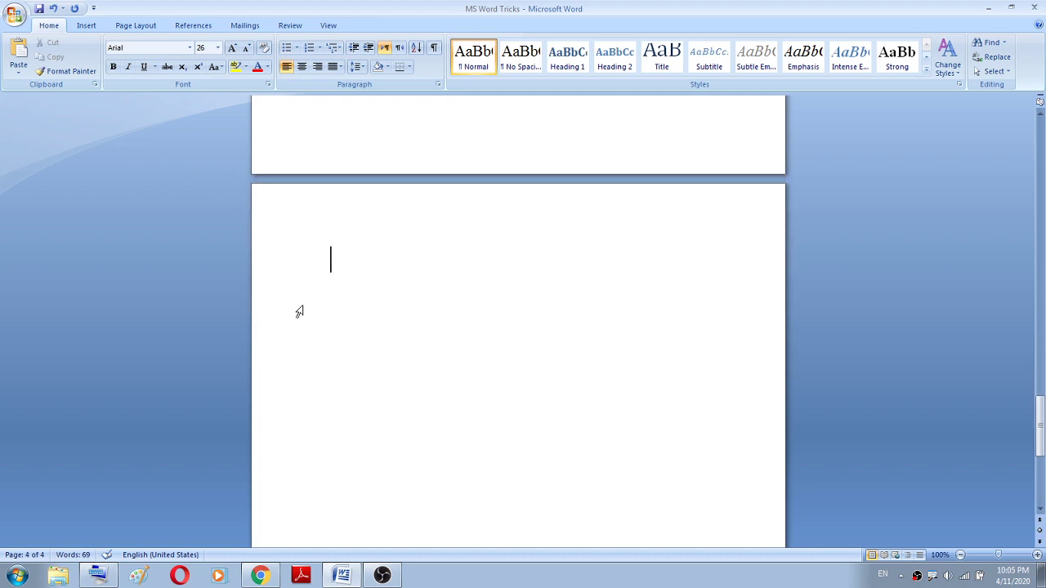
{"action": "scroll", "coordinate": [299, 310], "scroll_direction": "down", "scroll_amount": 1}
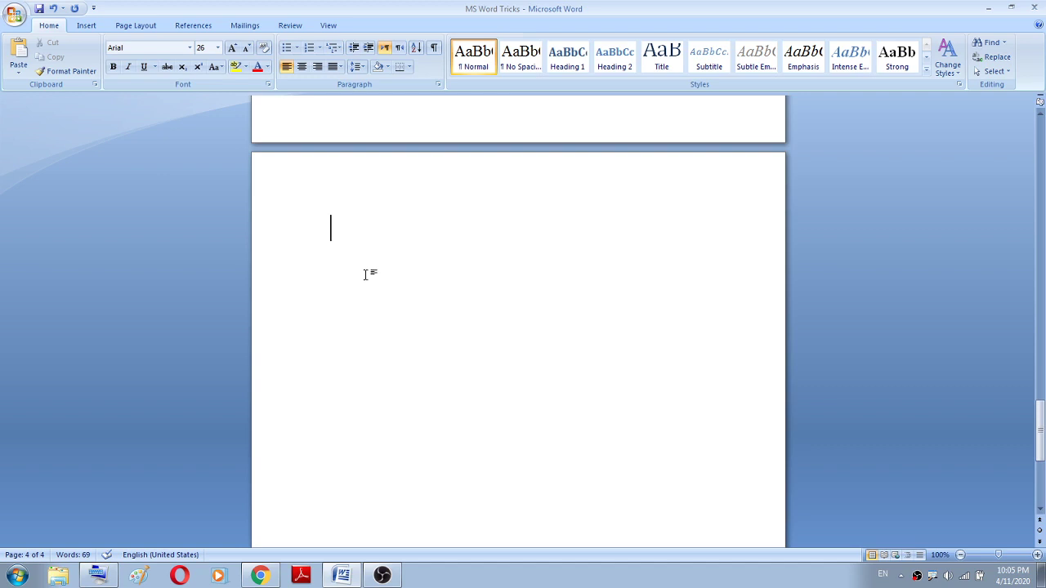
{"action": "left_click", "coordinate": [86, 27]}
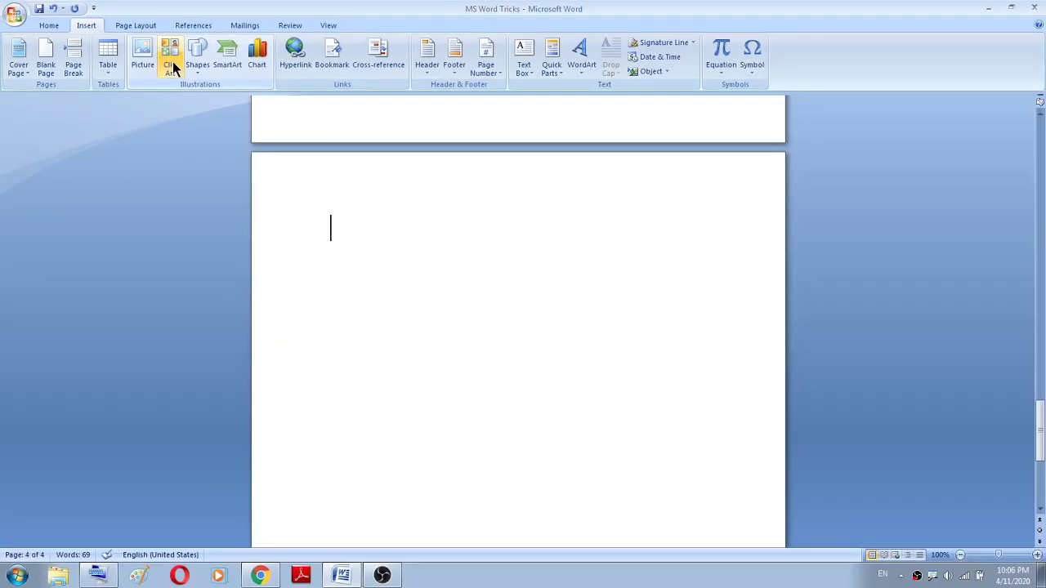
{"action": "left_click", "coordinate": [172, 61]}
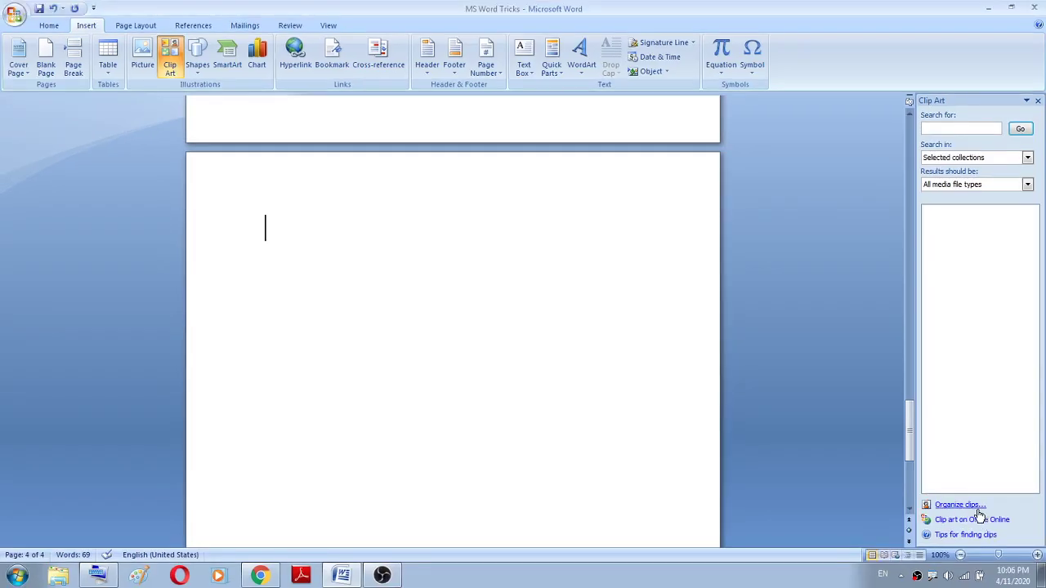
{"action": "left_click", "coordinate": [969, 506]}
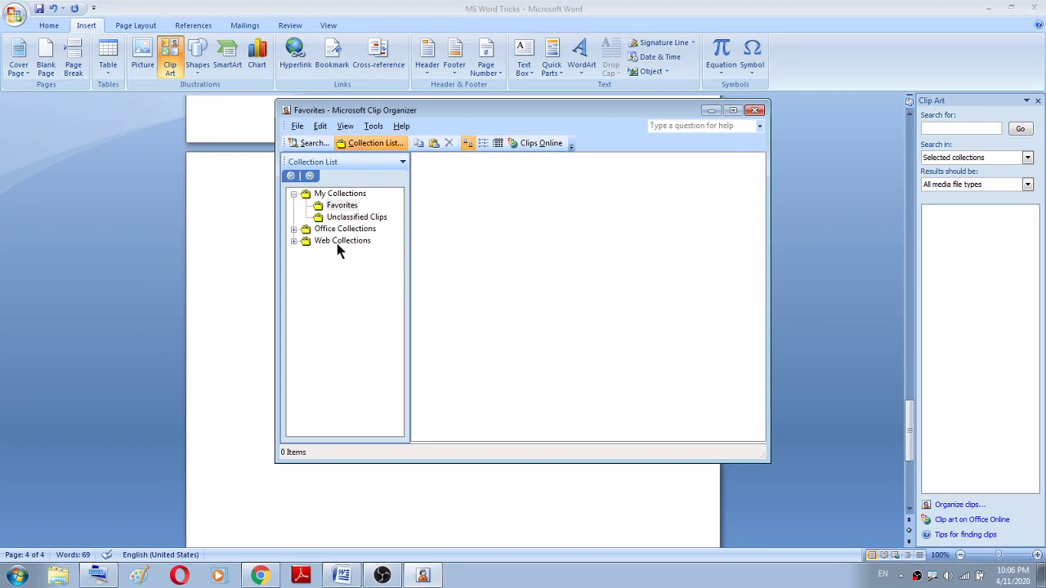
Browse the Office Collections categories and open the Buildings collection.
{"action": "left_click", "coordinate": [293, 229]}
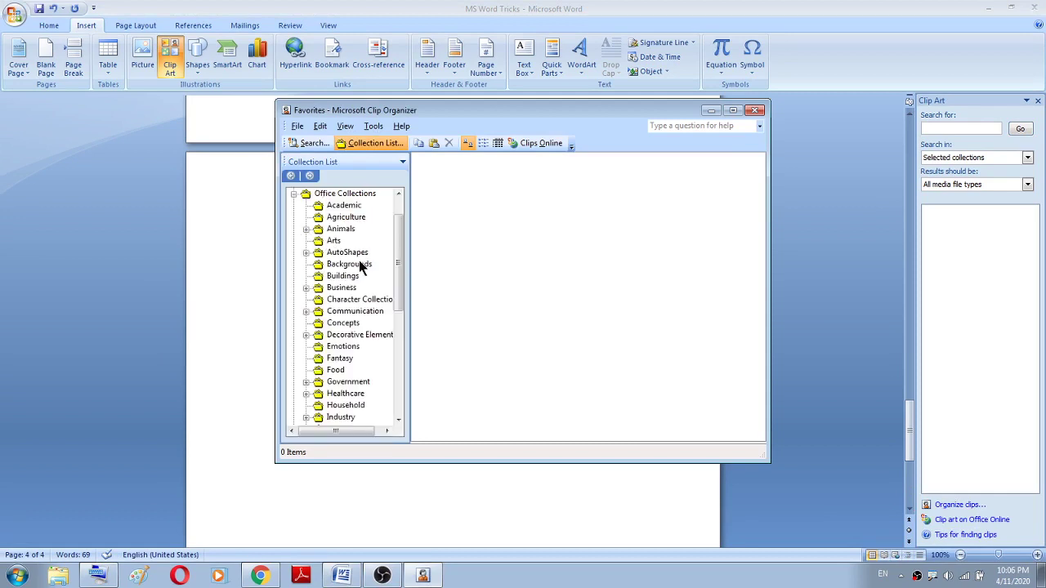
{"action": "left_click", "coordinate": [340, 347]}
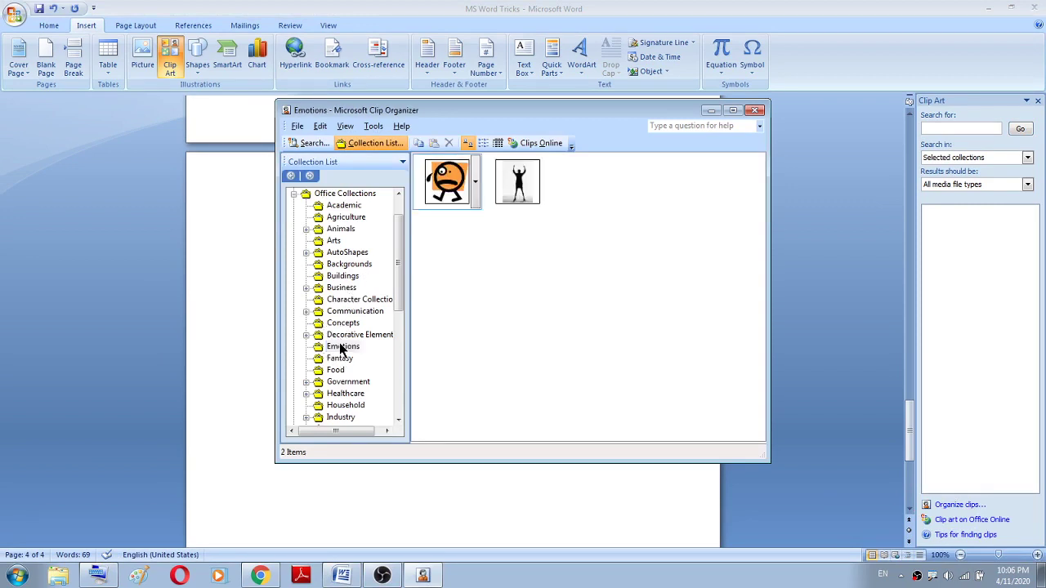
{"action": "left_click", "coordinate": [338, 290]}
{"action": "left_click", "coordinate": [345, 301]}
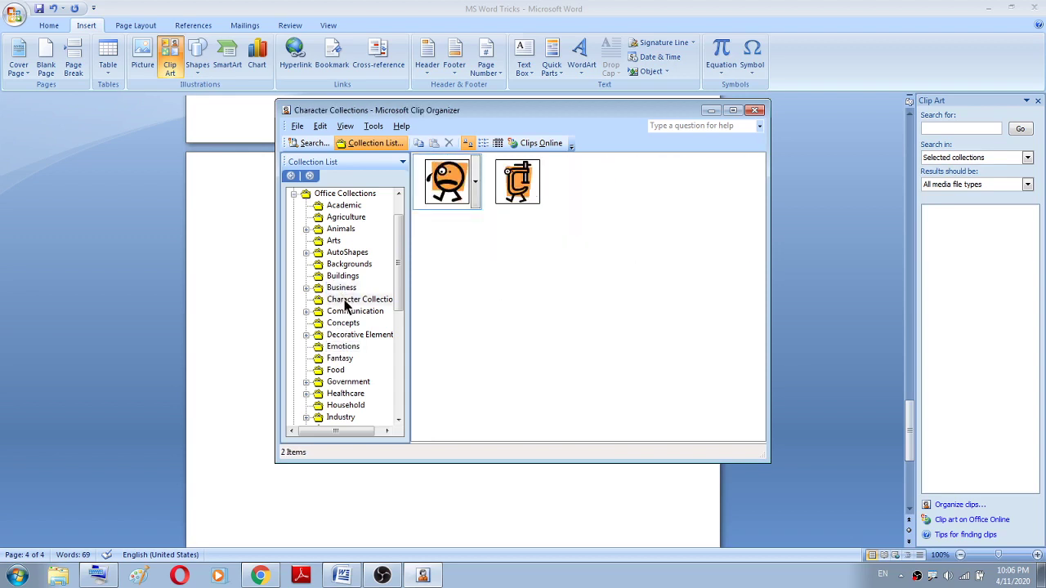
{"action": "left_click", "coordinate": [343, 277]}
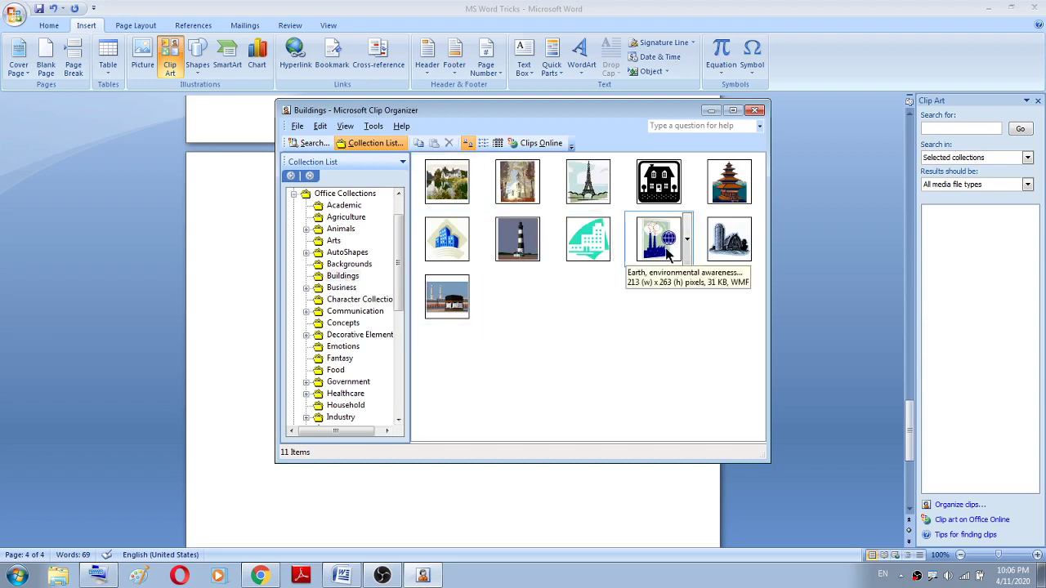
Copy the black house clip and minimize the Clip Organizer.
{"action": "left_click", "coordinate": [655, 198]}
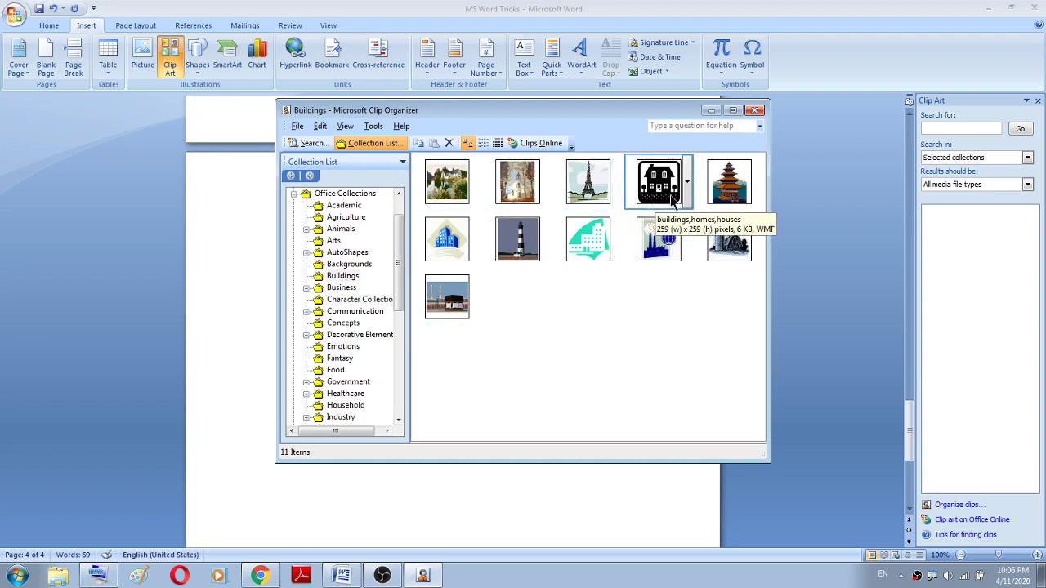
{"action": "left_click", "coordinate": [686, 184]}
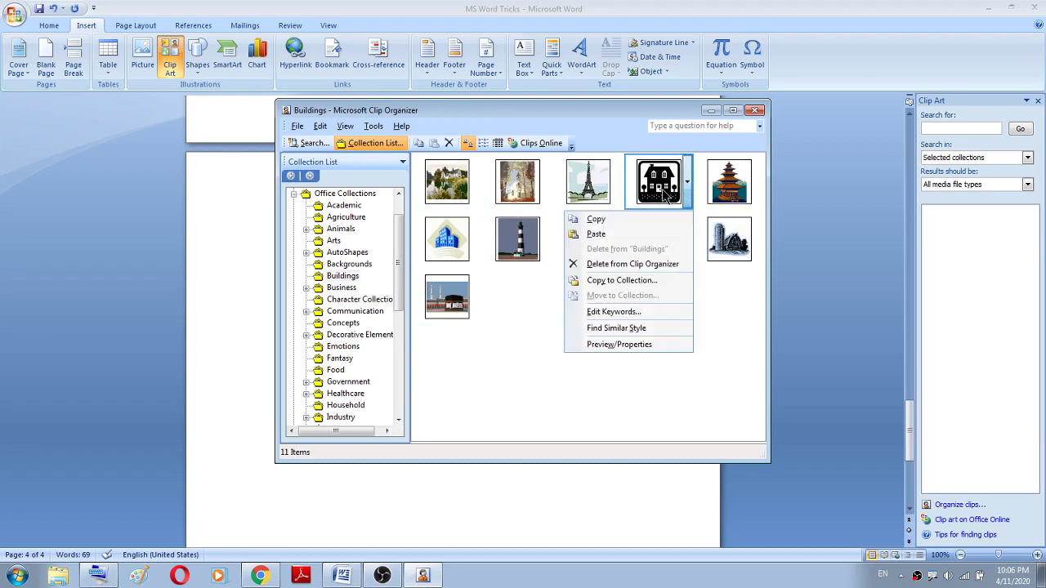
{"action": "left_click", "coordinate": [599, 227]}
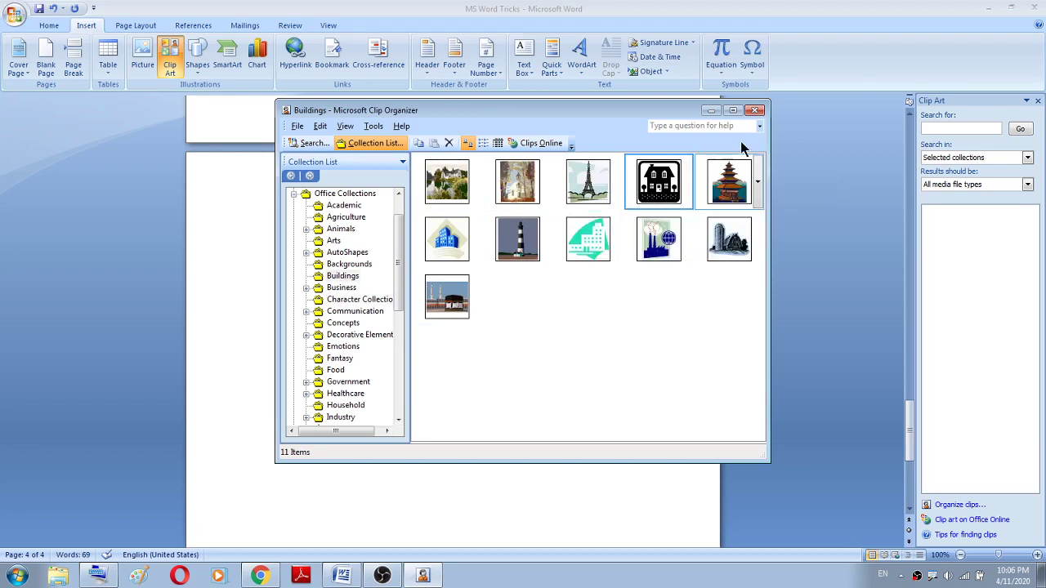
{"action": "left_click", "coordinate": [709, 111]}
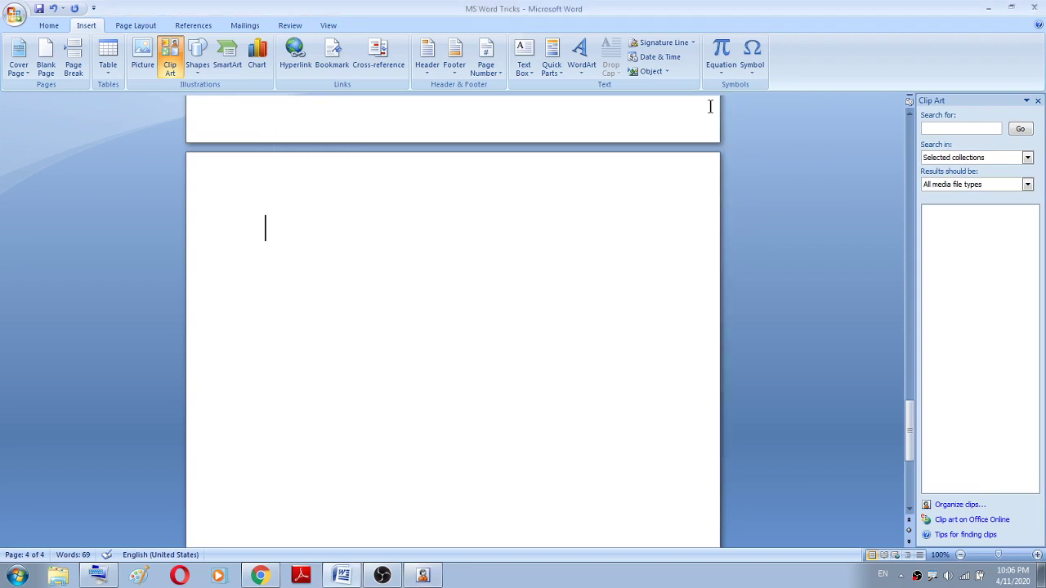
Paste the house clip onto page 4 and shrink it slightly.
{"action": "right_click", "coordinate": [264, 232]}
{"action": "left_click", "coordinate": [298, 270]}
{"action": "left_click", "coordinate": [301, 266]}
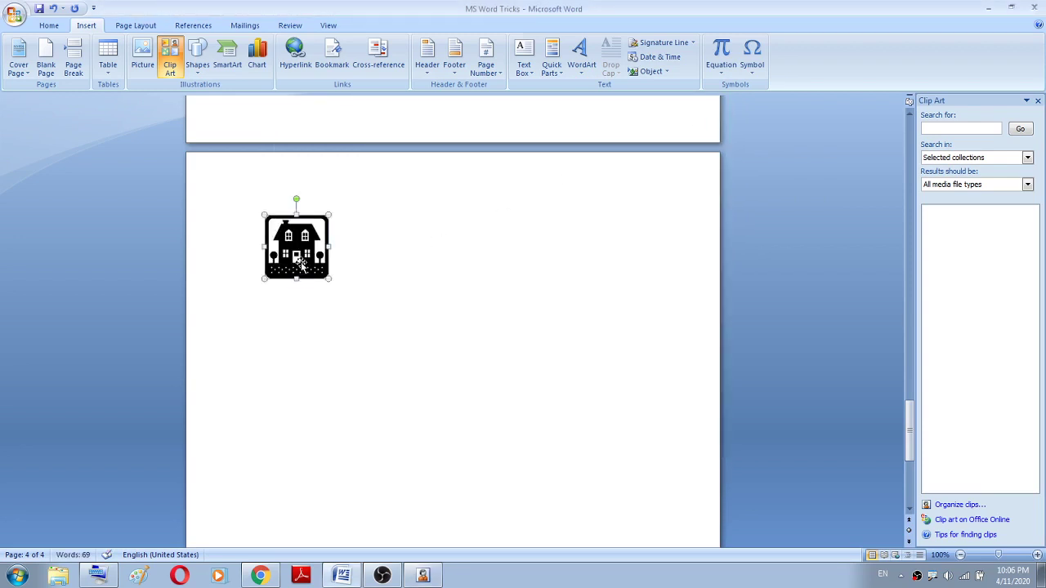
{"action": "left_click_drag", "start_coordinate": [322, 273], "coordinate": [308, 256]}
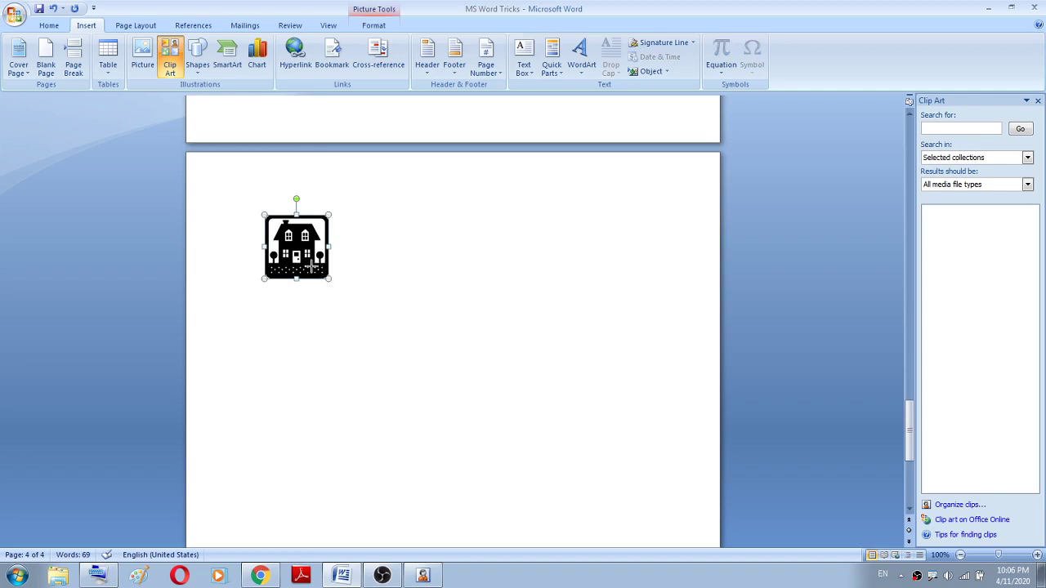
Set font size 48 for the text after the house picture.
{"action": "left_click", "coordinate": [49, 25]}
{"action": "left_click", "coordinate": [323, 242]}
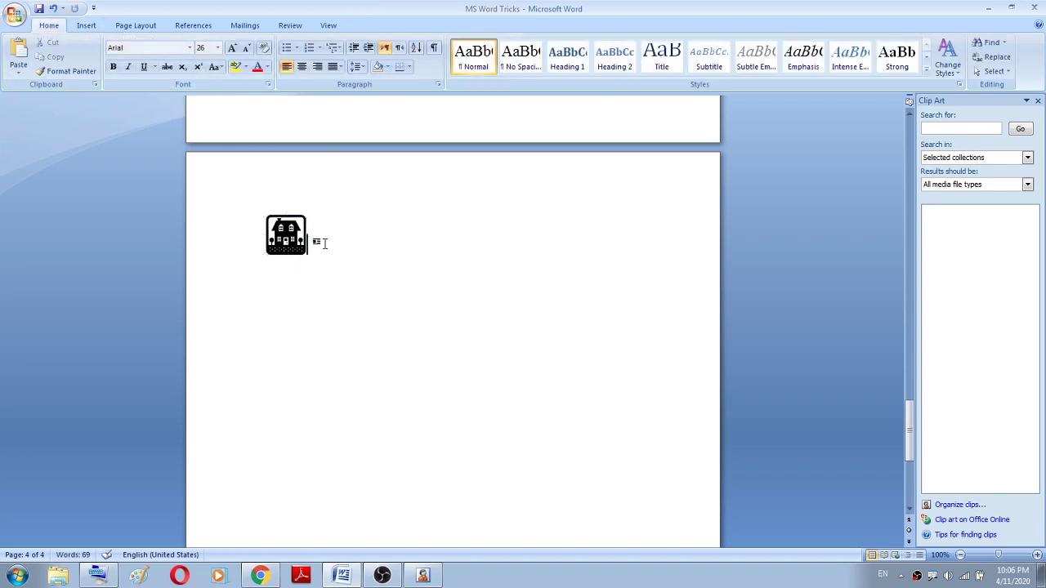
{"action": "left_click", "coordinate": [216, 49]}
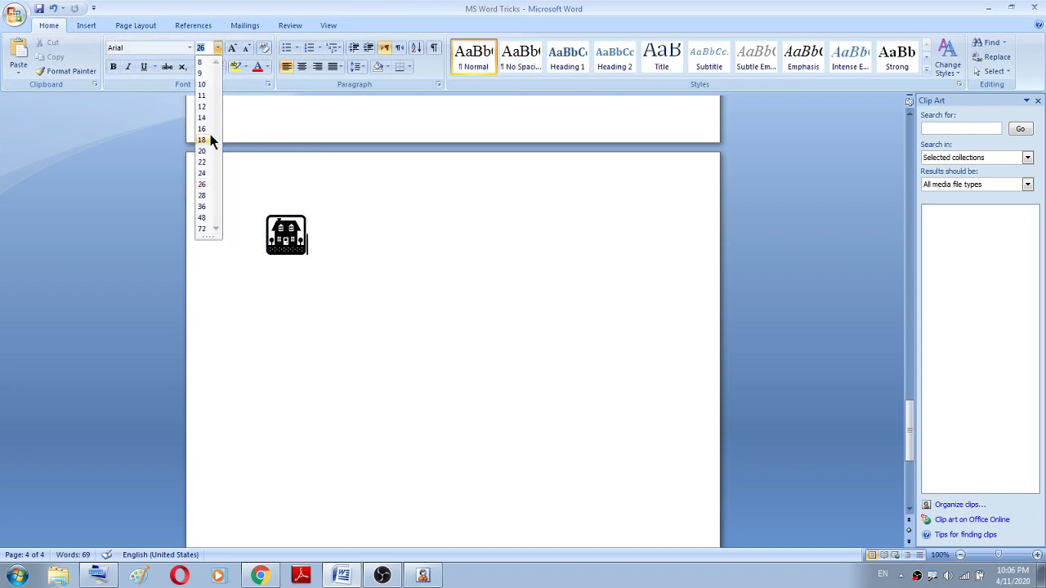
{"action": "left_click", "coordinate": [204, 219]}
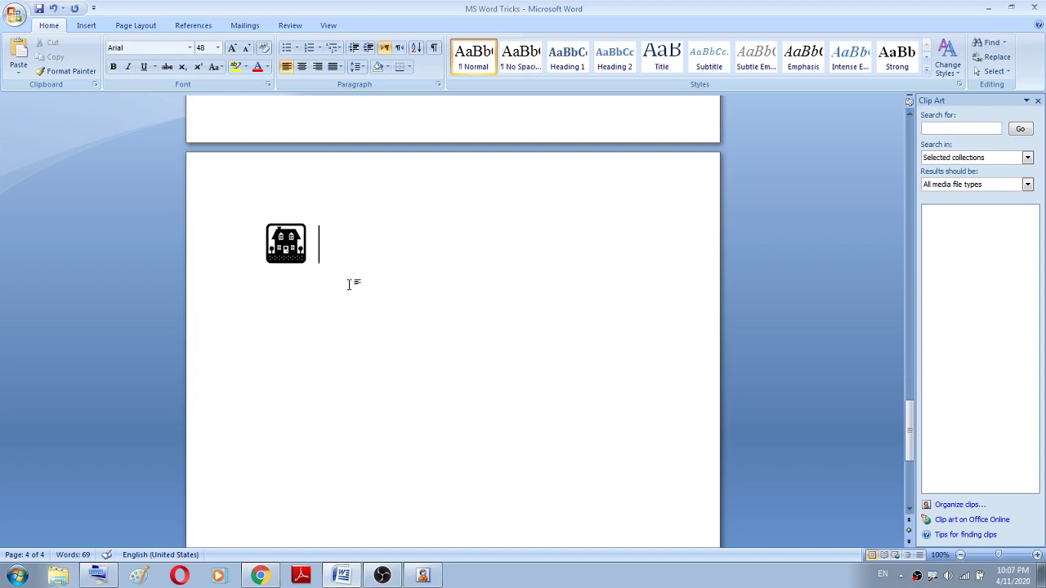
Type 'please', 'subscribe' and 'our' as house-bulleted lines.
{"action": "type", "text": "pl"}
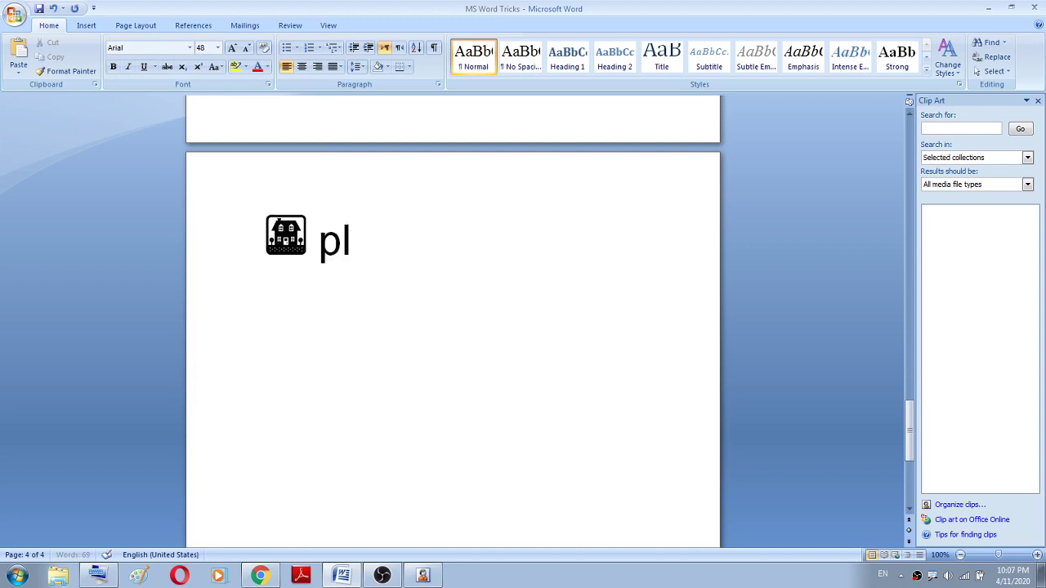
{"action": "type", "text": "ease"}
{"action": "key", "text": "Return"}
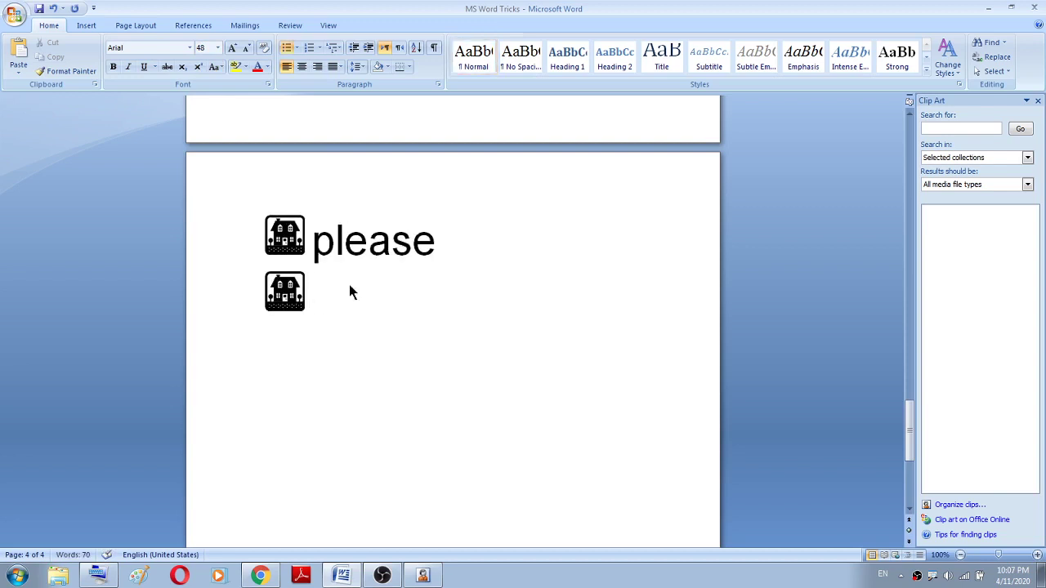
{"action": "type", "text": "subscribe"}
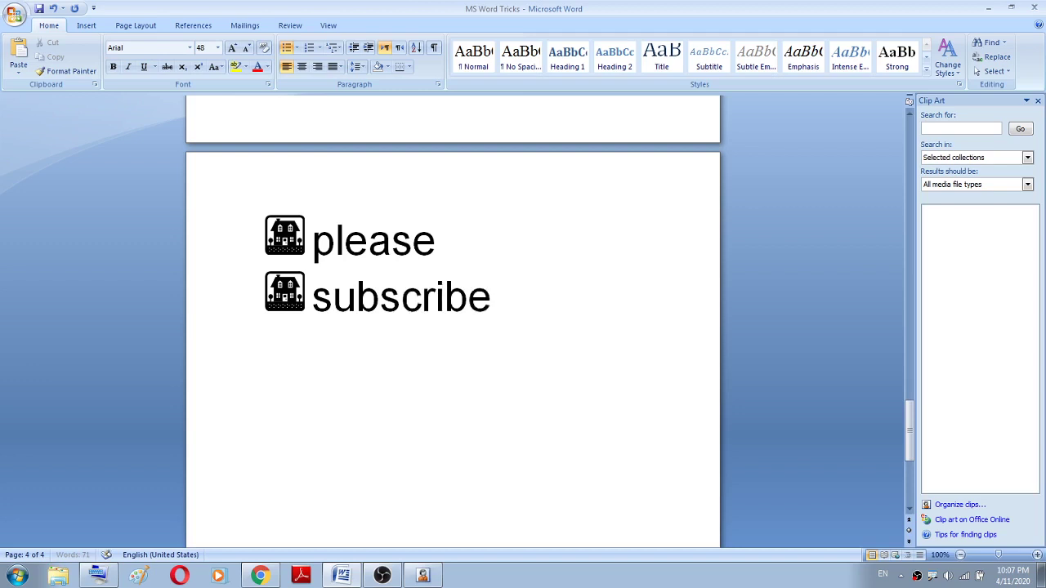
{"action": "key", "text": "Return"}
{"action": "type", "text": "our"}
{"action": "key", "text": "Return"}
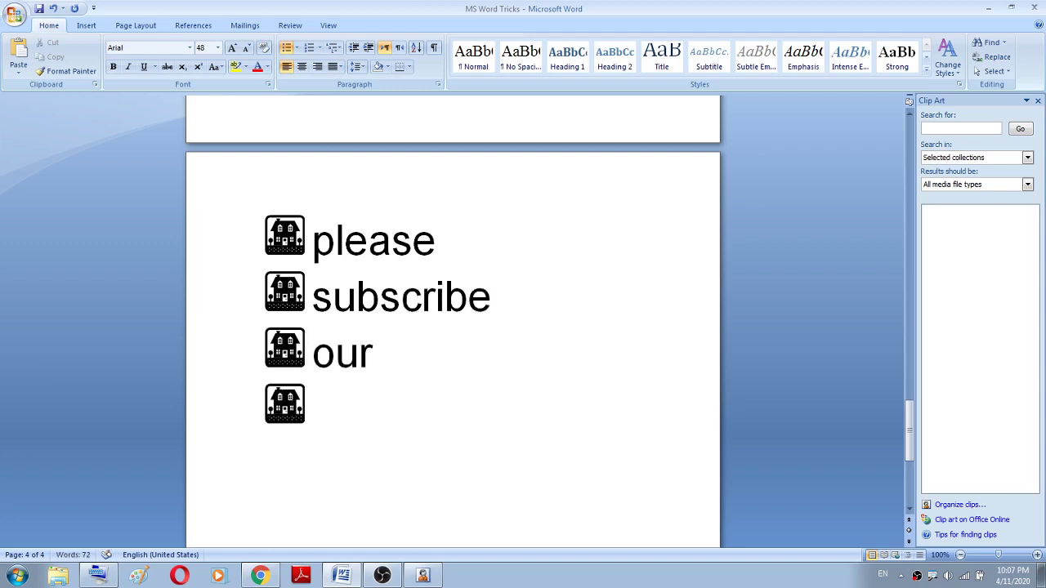
Add 'channel', 'for', 'more', 'tricks' as bullets, then remove the trailing empty bullet.
{"action": "type", "text": "channel"}
{"action": "key", "text": "Return"}
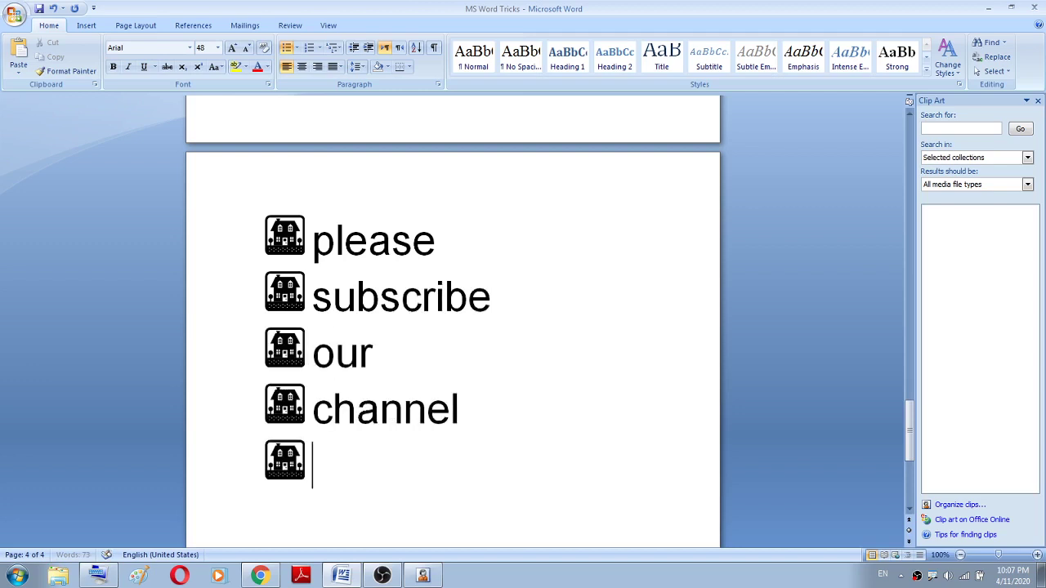
{"action": "type", "text": "for"}
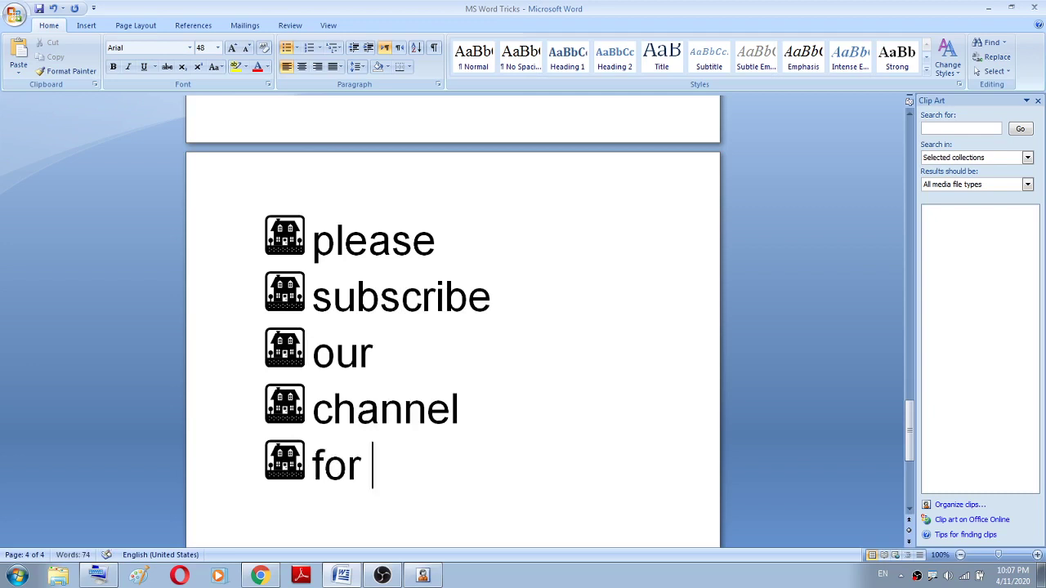
{"action": "key", "text": "Return"}
{"action": "type", "text": "more"}
{"action": "key", "text": "Return"}
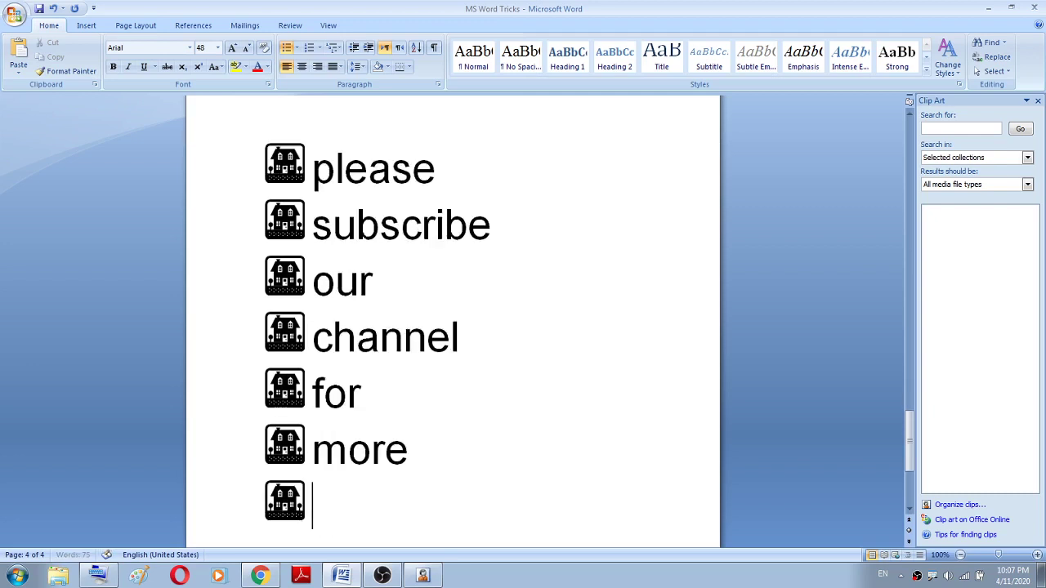
{"action": "type", "text": "tricks"}
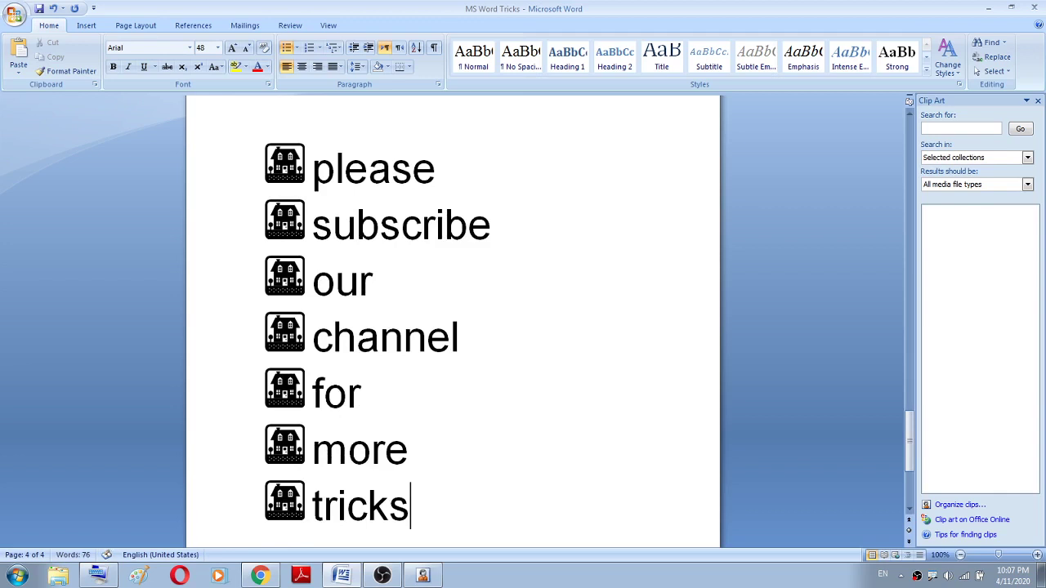
{"action": "key", "text": "Return"}
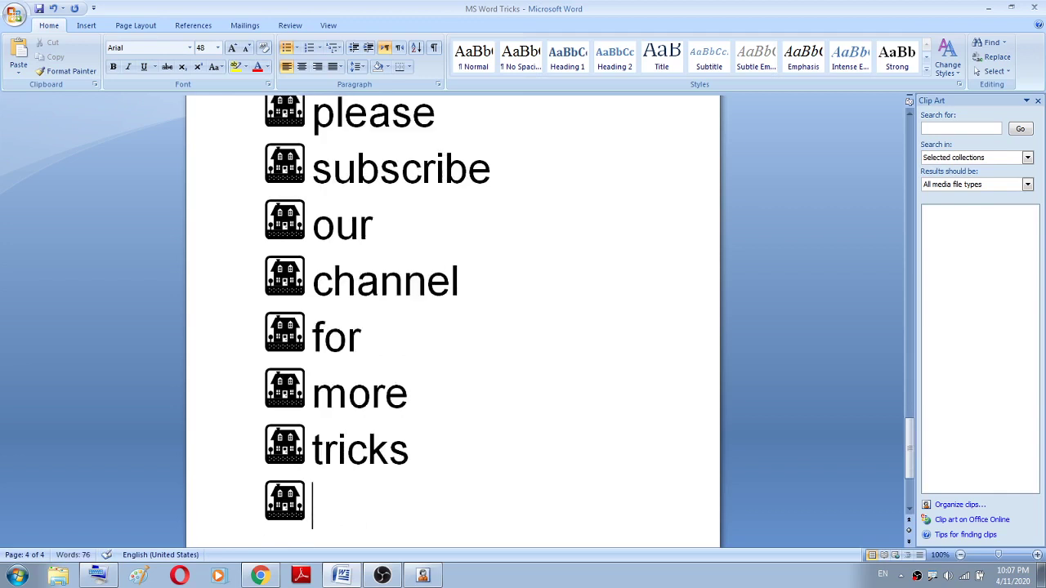
{"action": "key", "text": "BackSpace"}
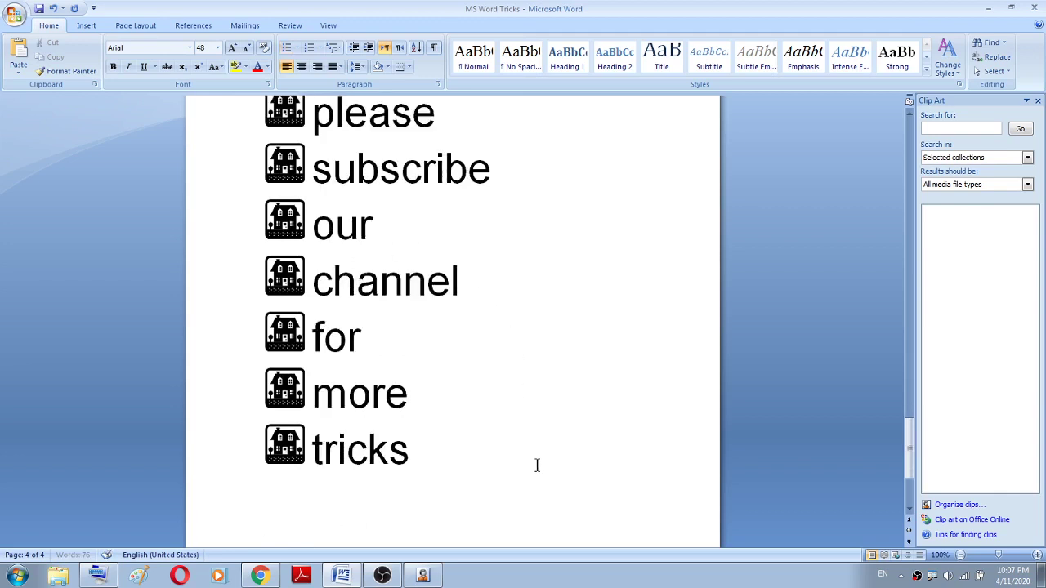
{"action": "key", "text": "BackSpace"}
{"action": "key", "text": "BackSpace"}
{"action": "key", "text": "BackSpace"}
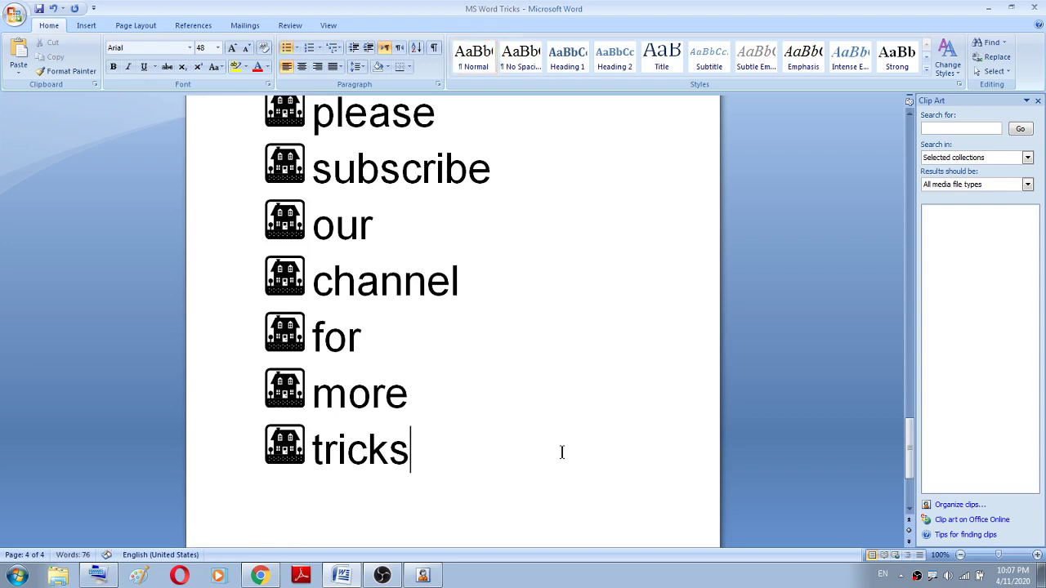